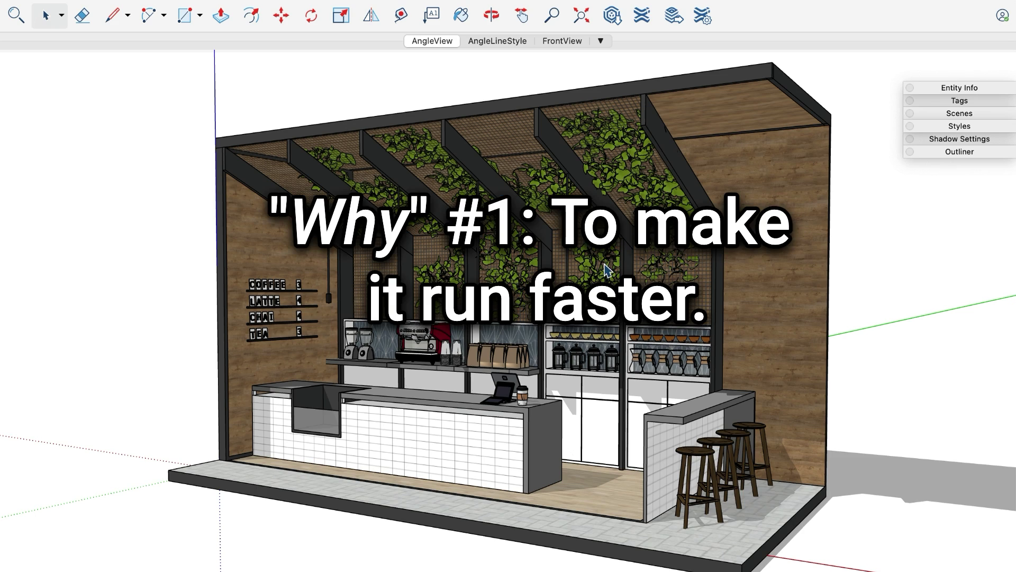
# - Orbit the café model to right-front, frontal and top-down views
pyautogui.moveTo(750, 313)
pyautogui.mouseDown(button='middle')
pyautogui.moveTo(721, 325)
pyautogui.moveTo(605, 291)
pyautogui.moveTo(824, 330)
pyautogui.mouseUp(button='middle')
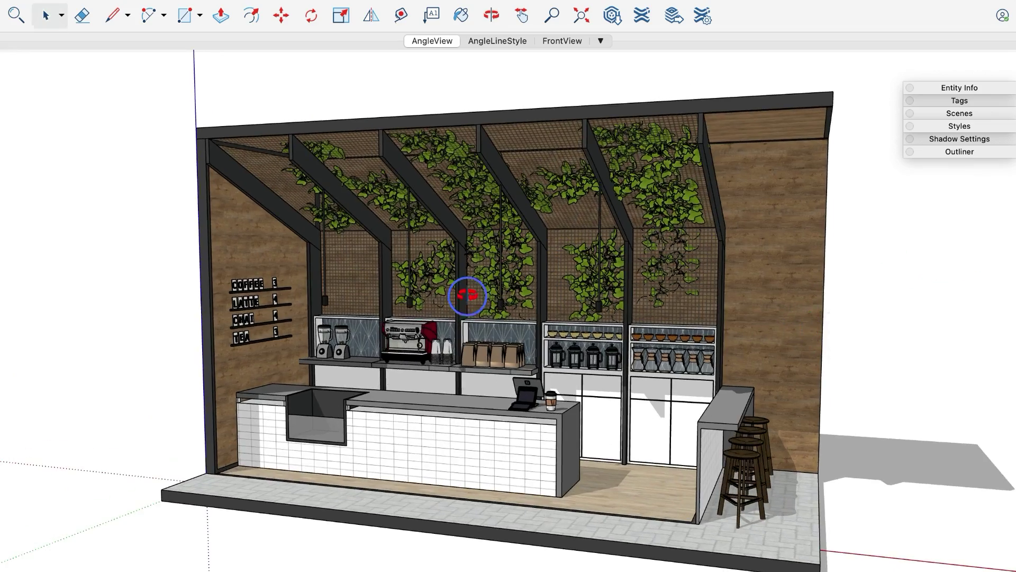
pyautogui.moveTo(469, 297); pyautogui.dragTo(787, 295, button='middle')
pyautogui.moveTo(497, 294)
pyautogui.mouseDown(button='middle')
pyautogui.moveTo(350, 306)
pyautogui.moveTo(440, 322)
pyautogui.mouseUp(button='middle')
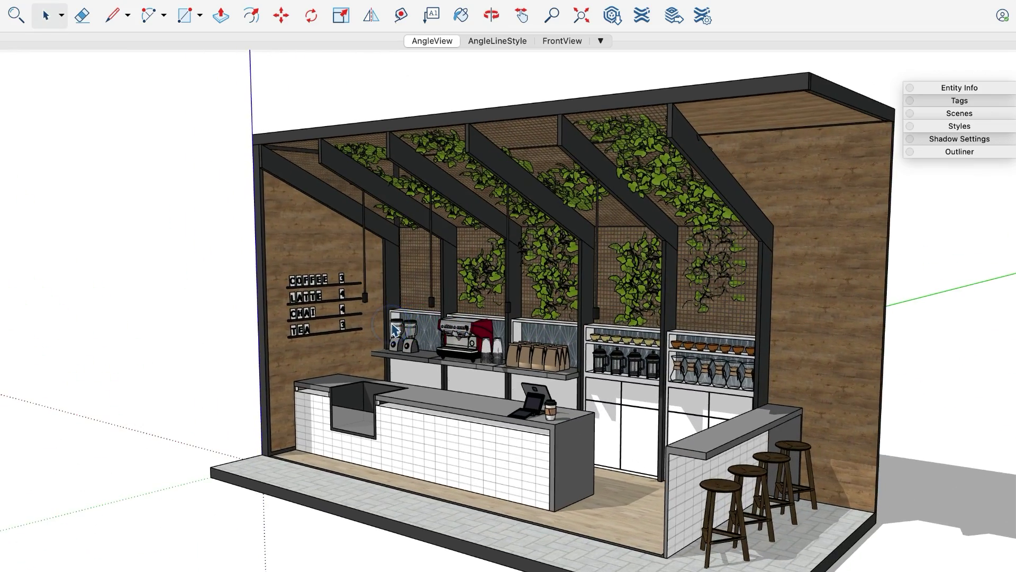
pyautogui.scroll(6, 553, 253)
pyautogui.scroll(4, 554, 253)
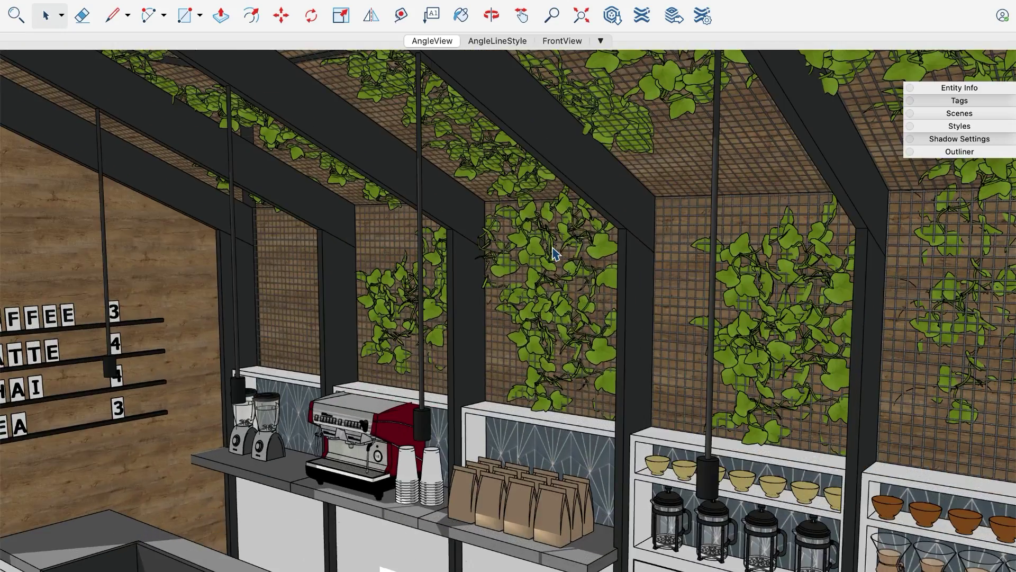
pyautogui.scroll(-3, 553, 253)
pyautogui.scroll(-5, 554, 252)
pyautogui.scroll(-2, 554, 252)
pyautogui.scroll(5, 554, 252)
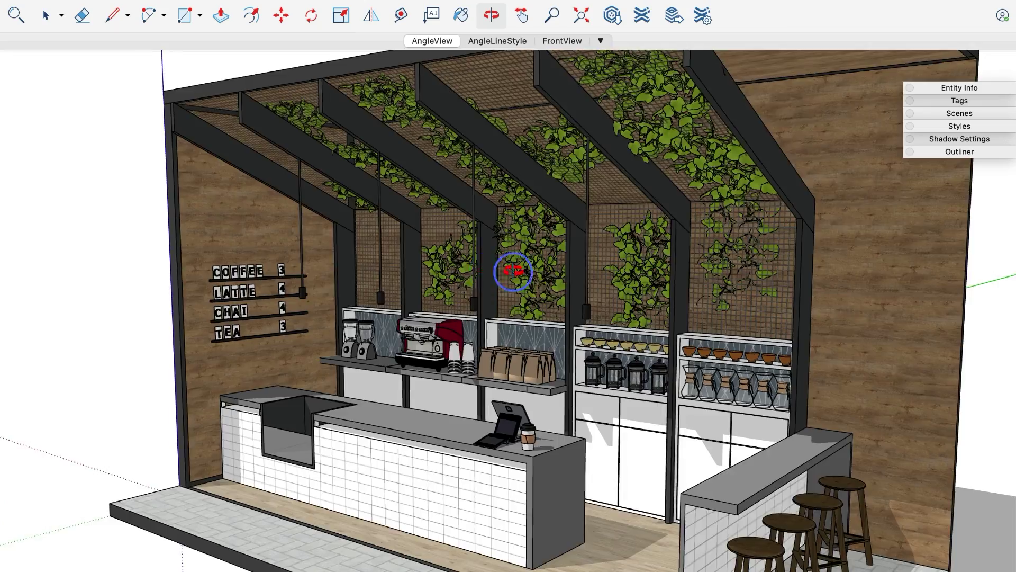
pyautogui.moveTo(553, 252)
pyautogui.mouseDown(button='middle')
pyautogui.moveTo(725, 340)
pyautogui.moveTo(548, 255)
pyautogui.mouseUp(button='middle')
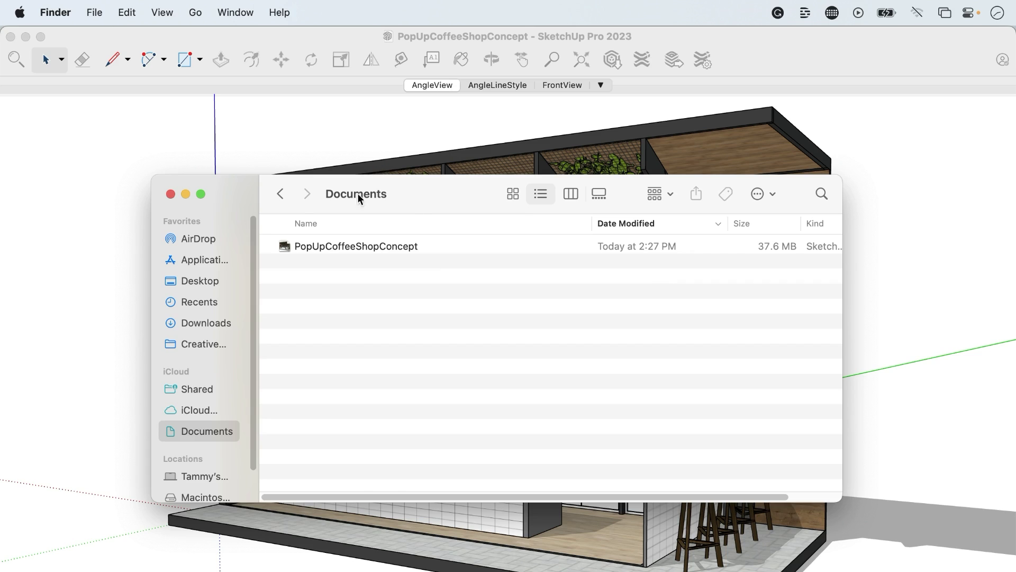
# - Close the Documents window showing the 37.6 MB coffee shop file
pyautogui.click(107, 227)
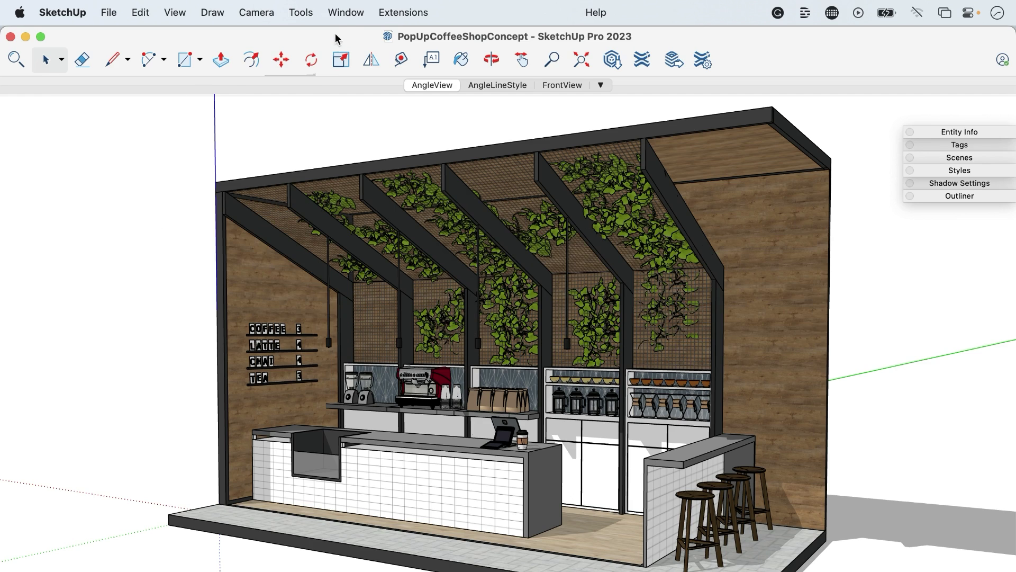
# - Show Model Info statistics: 345 component instances and 2,423 groups
pyautogui.click(343, 15)
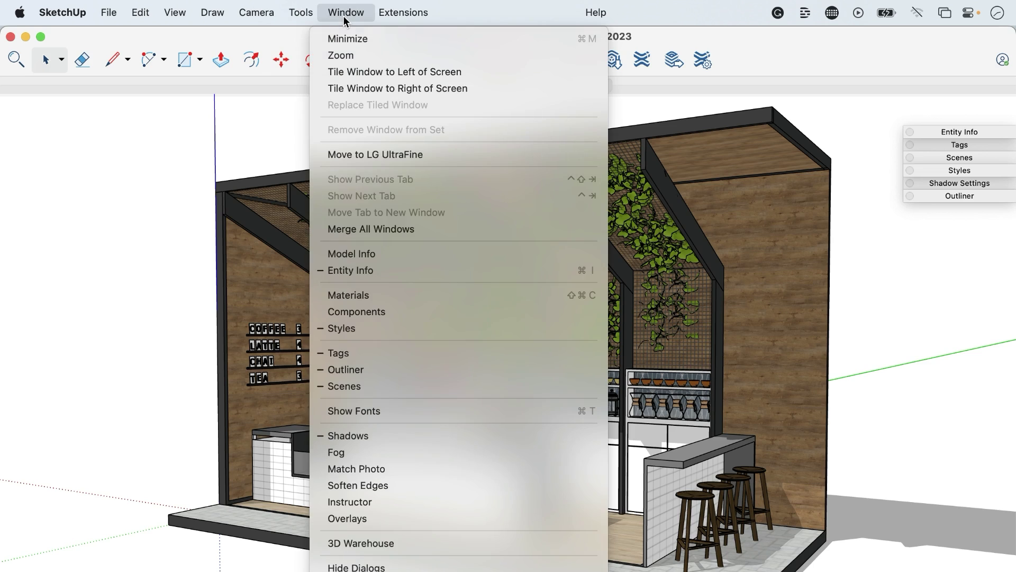
pyautogui.click(358, 255)
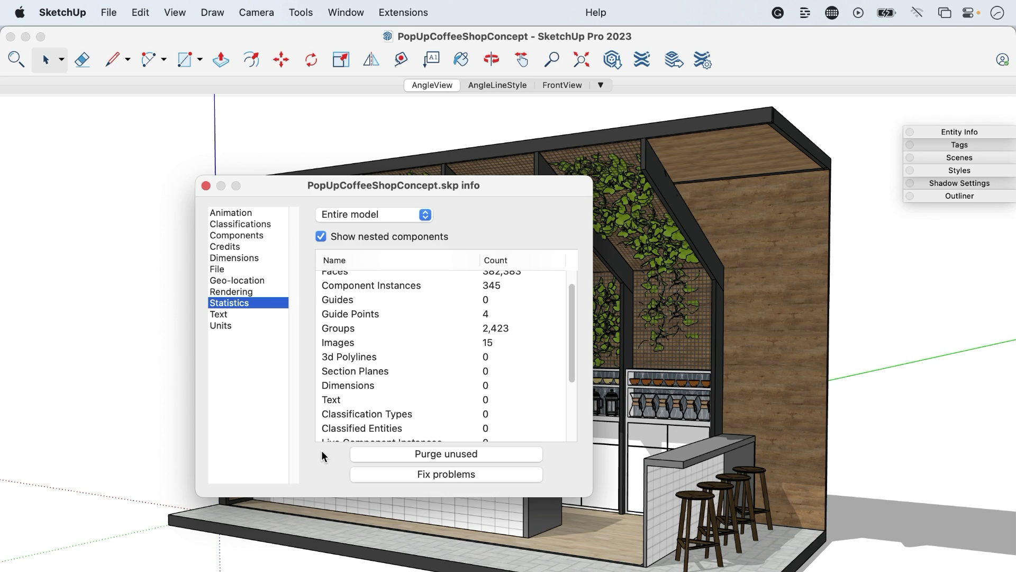
# - Expand the Styles panel and display the In Model styles
pyautogui.click(936, 172)
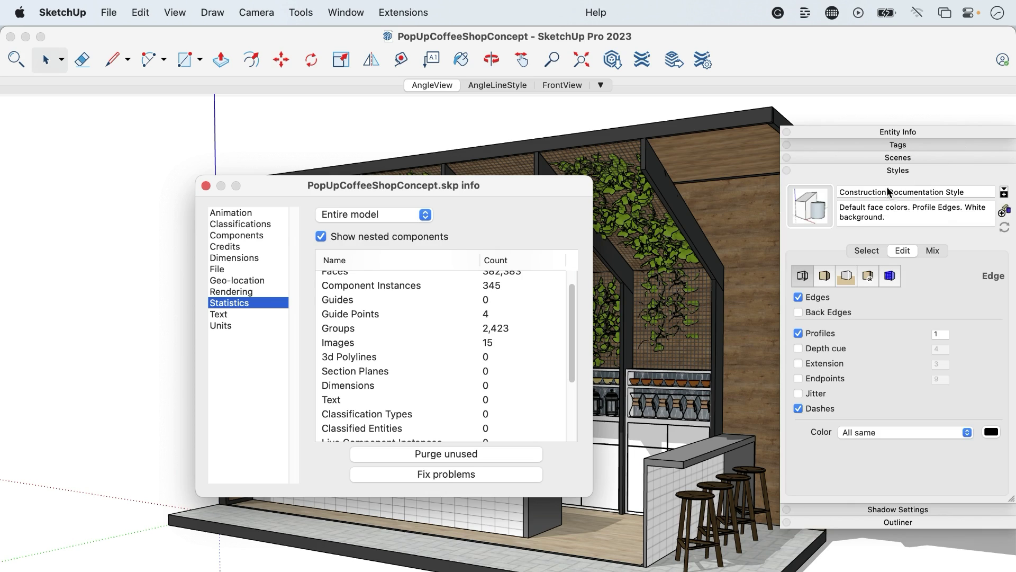
pyautogui.click(867, 250)
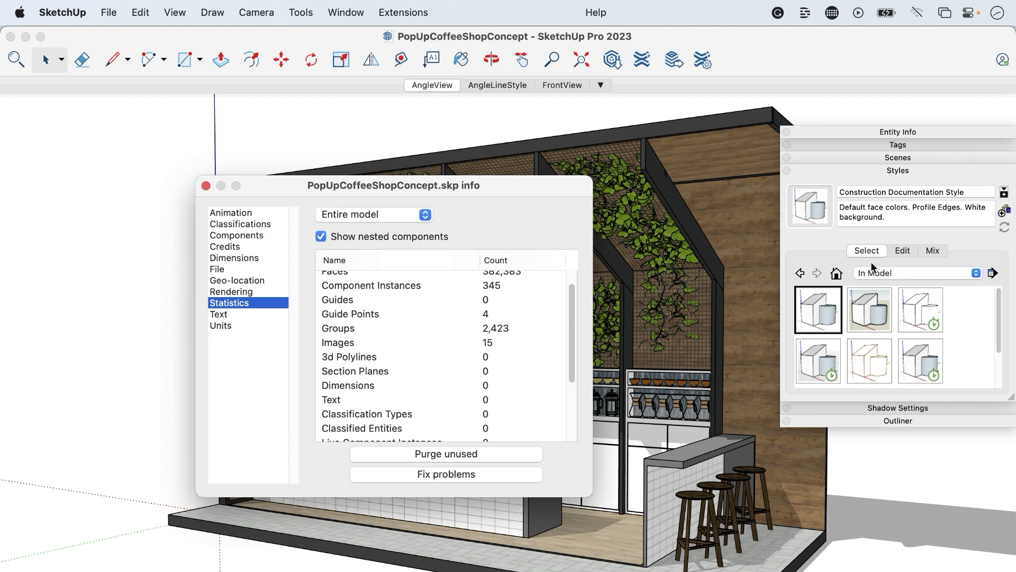
pyautogui.scroll(-2, 905, 348)
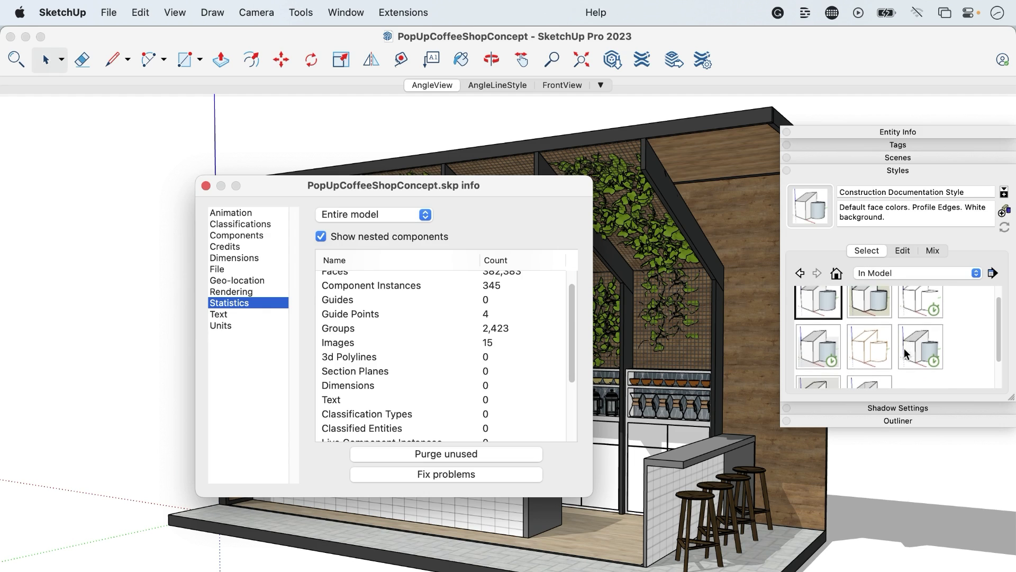
pyautogui.scroll(2, 904, 349)
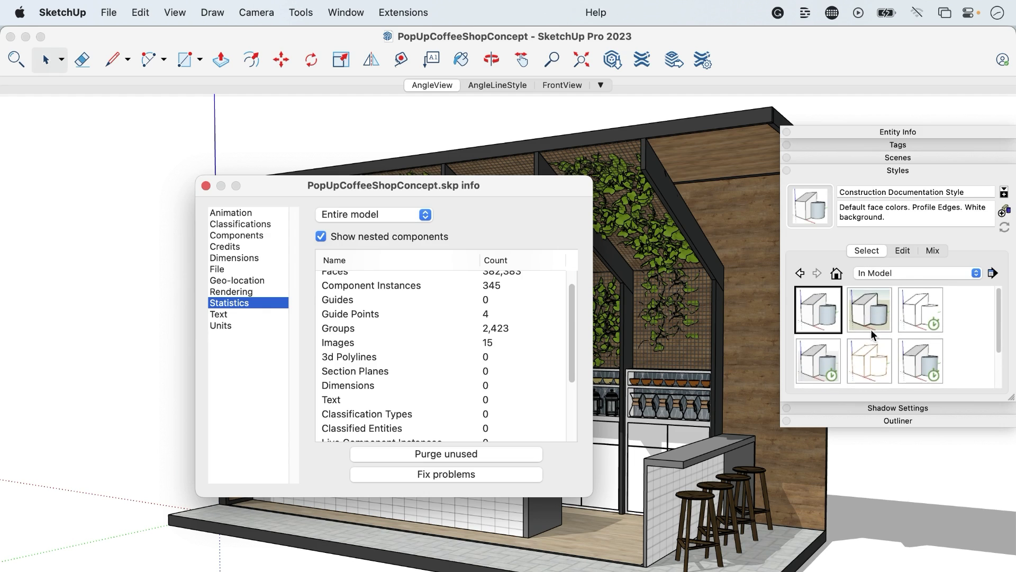
pyautogui.scroll(-2, 905, 347)
pyautogui.scroll(-1, 914, 357)
pyautogui.scroll(3, 920, 363)
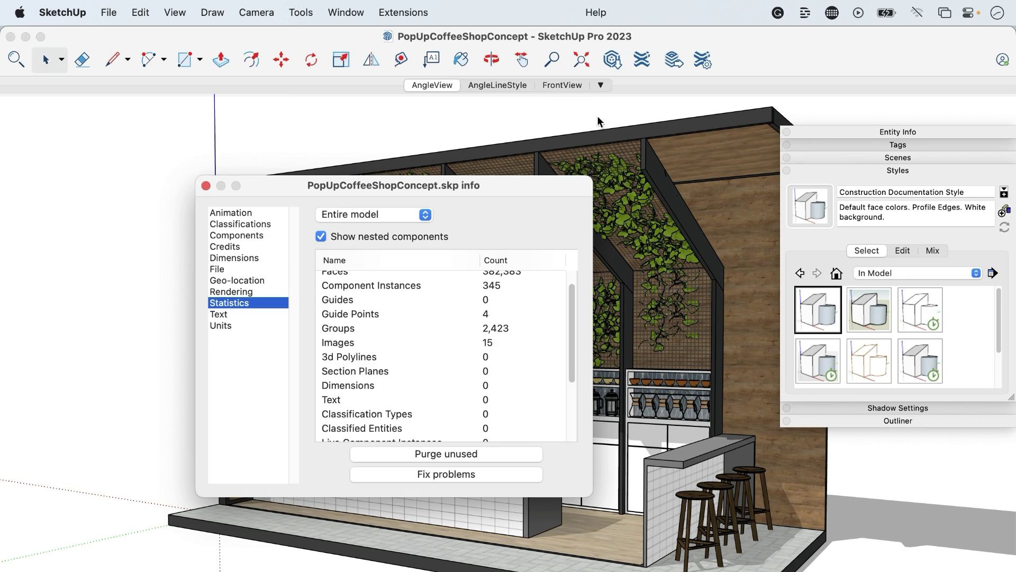
pyautogui.scroll(-2, 896, 329)
pyautogui.scroll(-1, 896, 328)
pyautogui.scroll(2, 896, 328)
pyautogui.scroll(-1, 903, 364)
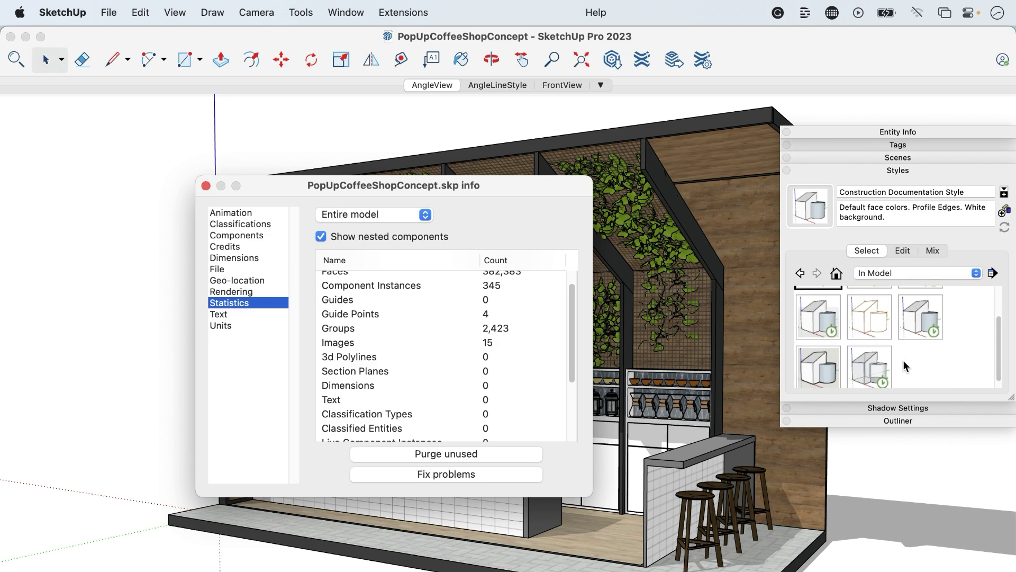
pyautogui.scroll(1, 903, 360)
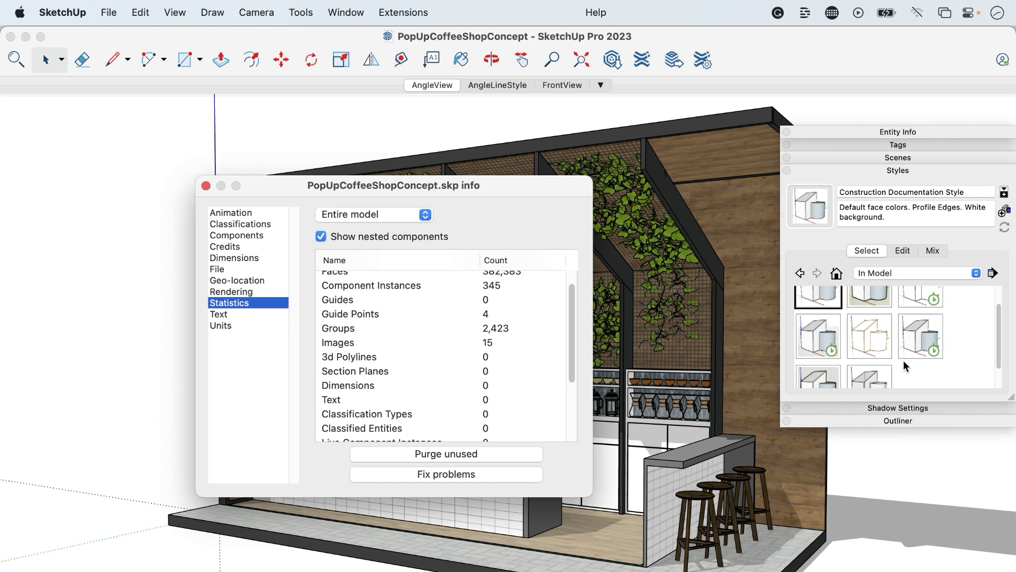
# - Purge unused items from Model Info statistics, leaving two styles in the model
pyautogui.click(477, 458)
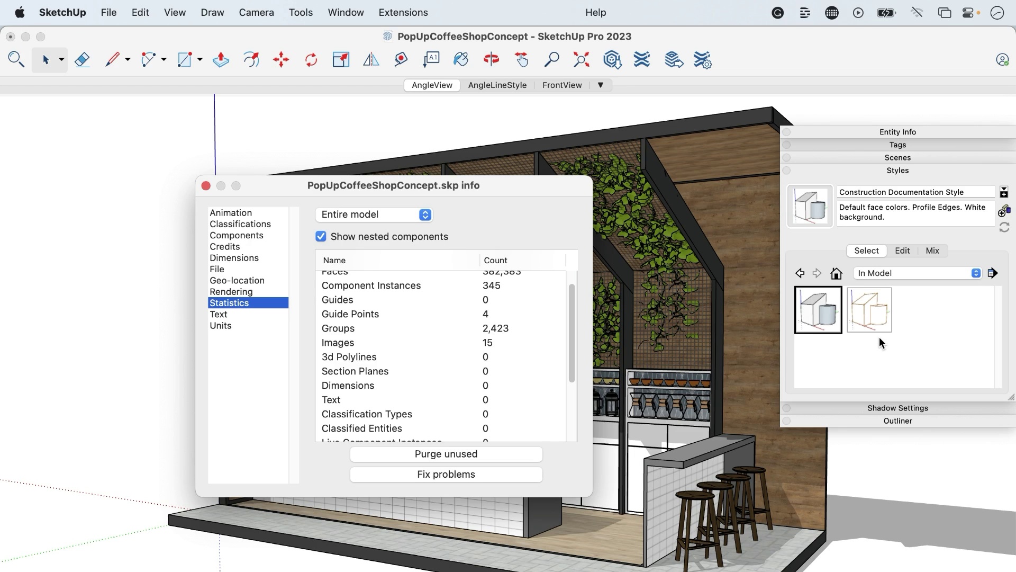
# - Close Model Info, save the purged model and check its 15.9 MB size in Documents
pyautogui.click(206, 186)
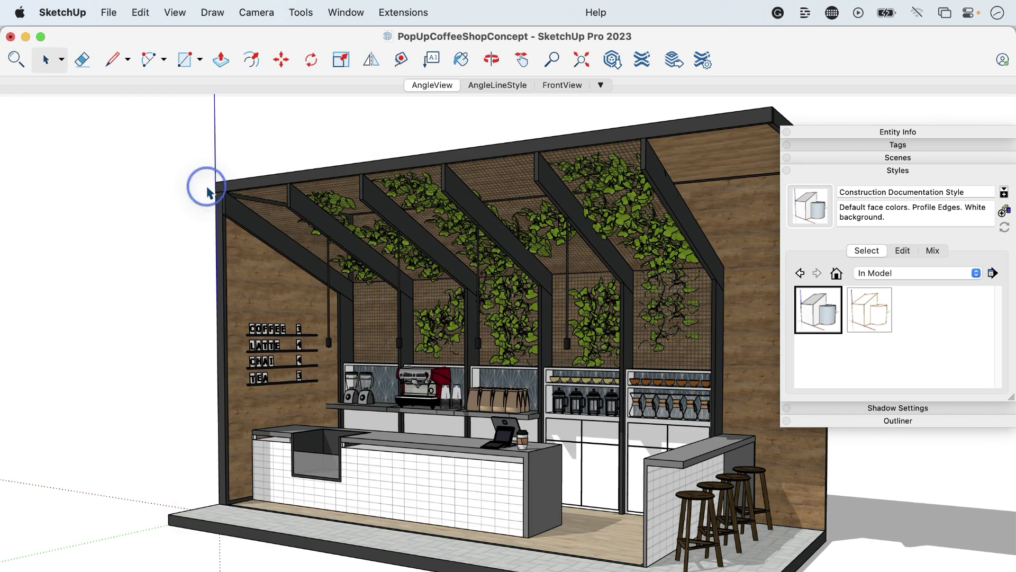
pyautogui.press('super+s')
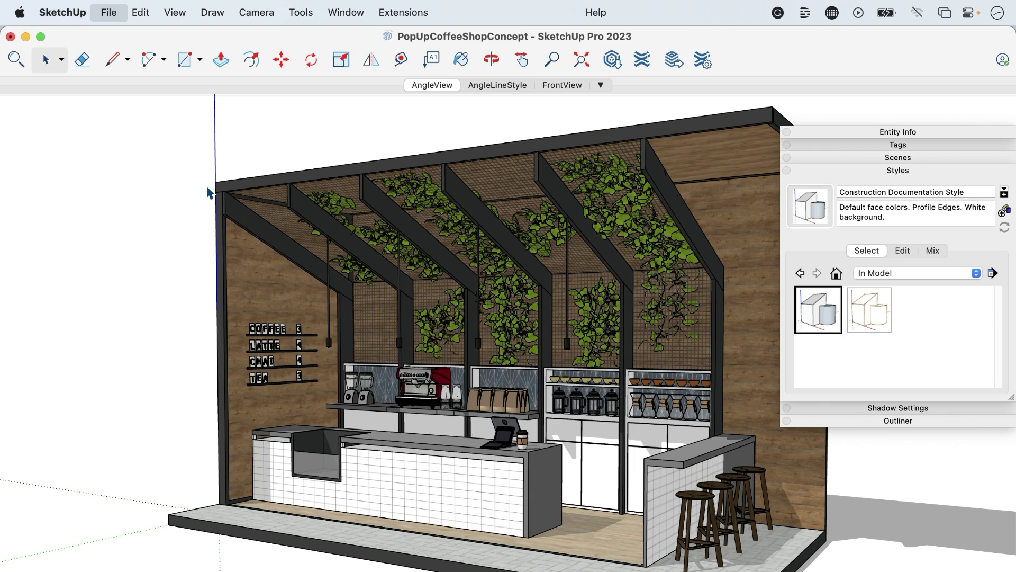
pyautogui.press('super+Tab')
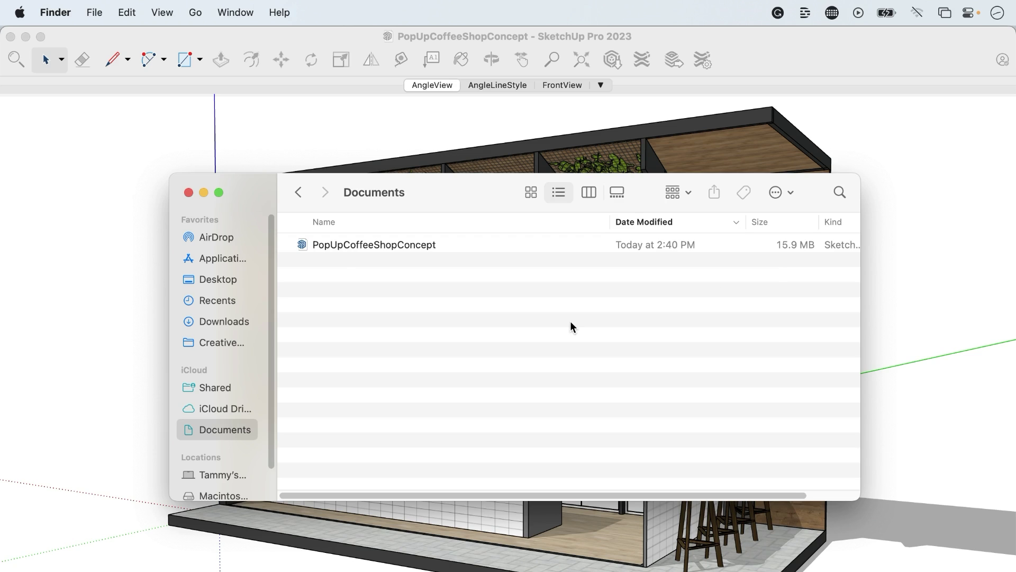
# - Close the Documents window and switch back to SketchUp with Cmd+Tab
pyautogui.click(188, 193)
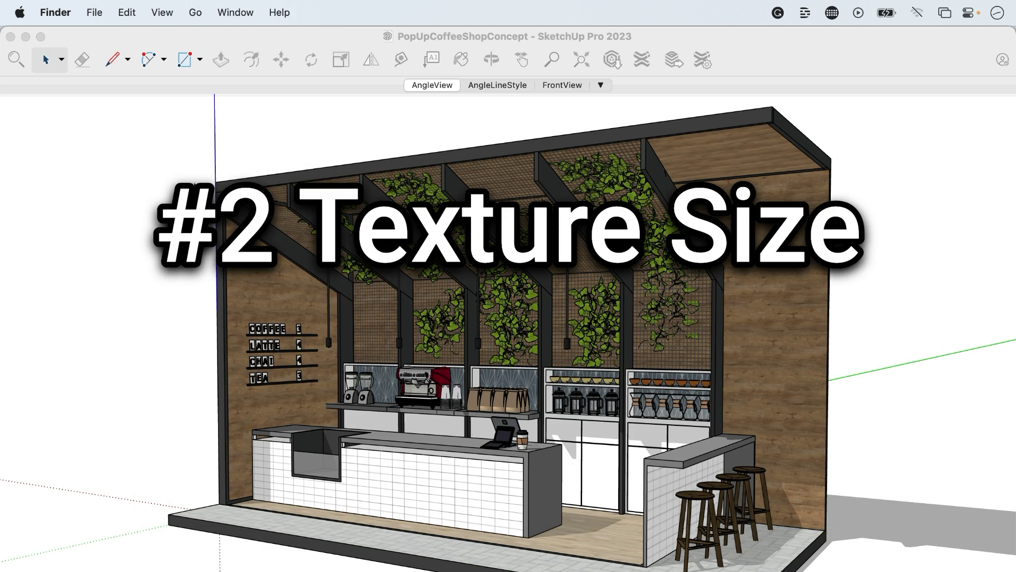
pyautogui.press('super+Tab')
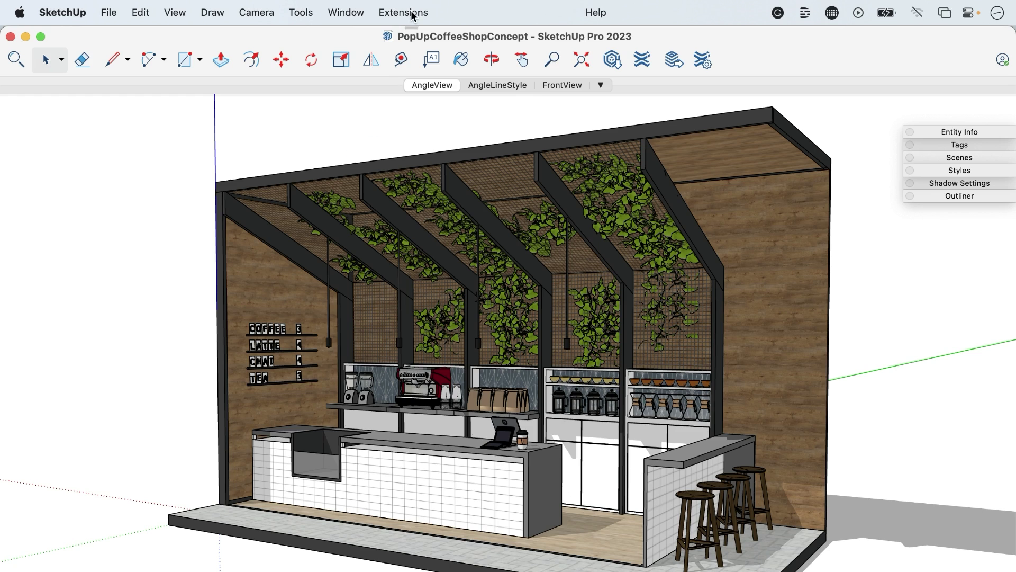
pyautogui.click(413, 12)
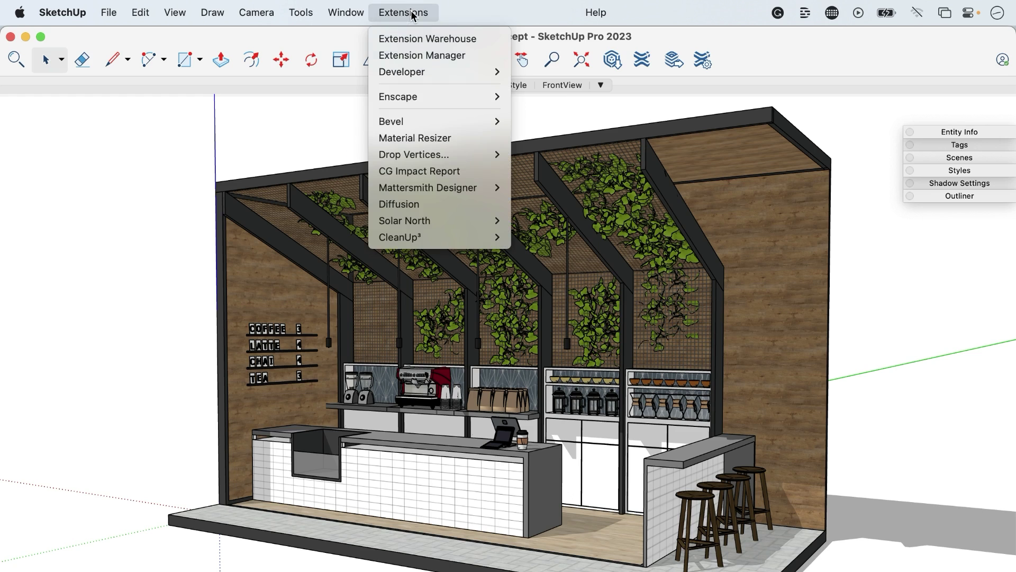
pyautogui.click(471, 142)
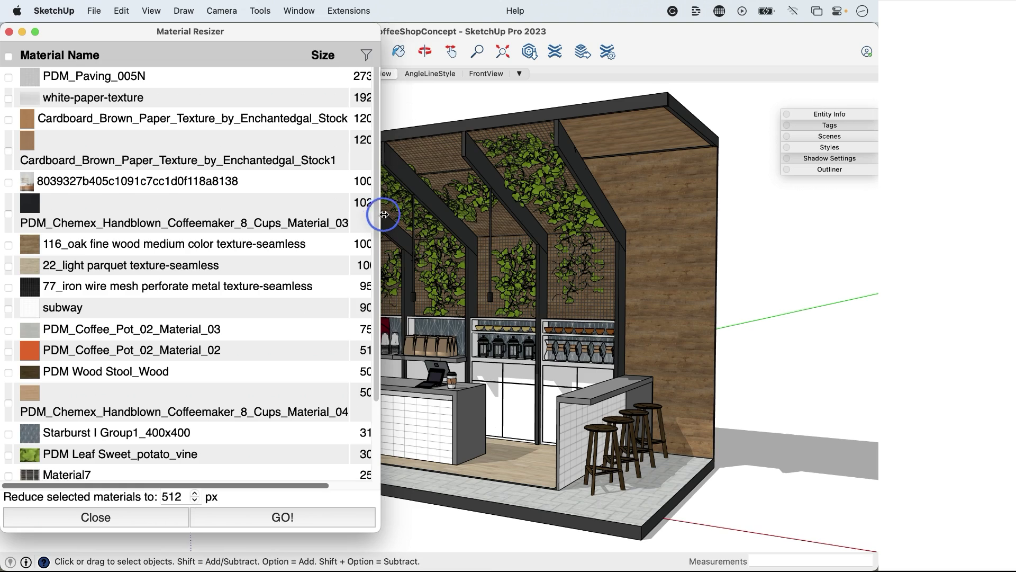
pyautogui.moveTo(382, 215); pyautogui.dragTo(487, 242)
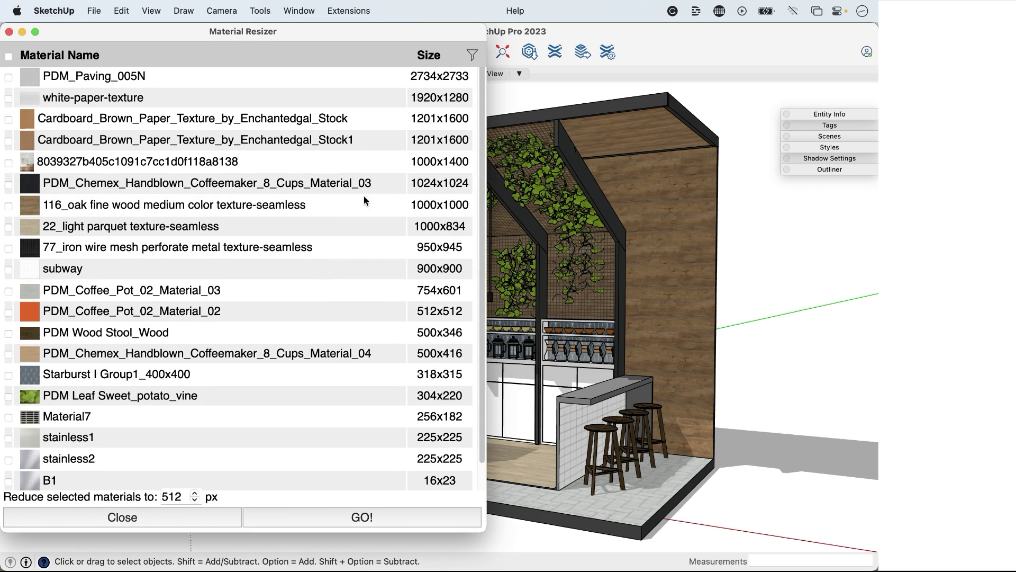
pyautogui.scroll(-1, 65, 121)
pyautogui.scroll(1, 64, 121)
pyautogui.click(433, 58)
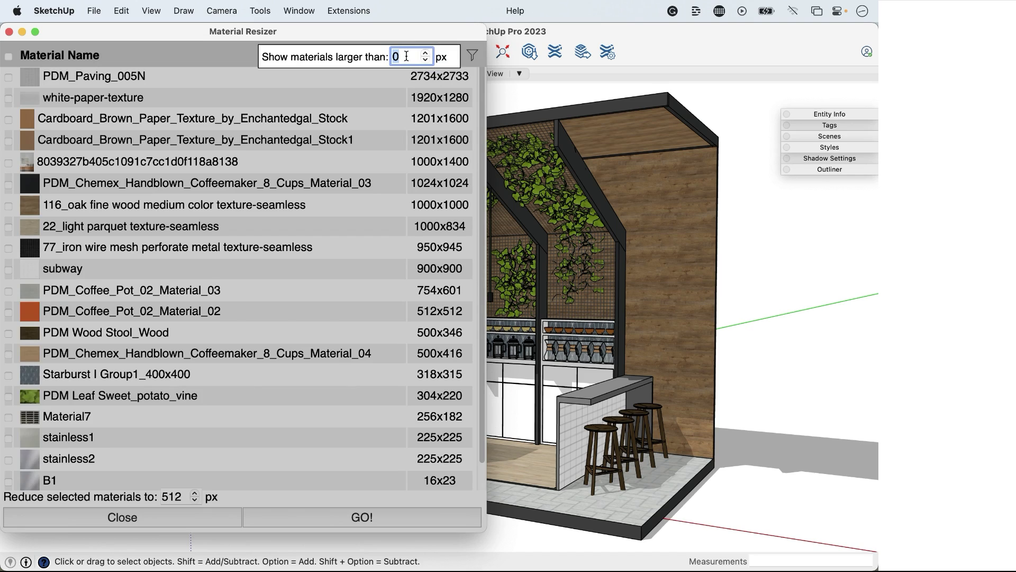
pyautogui.click(242, 59)
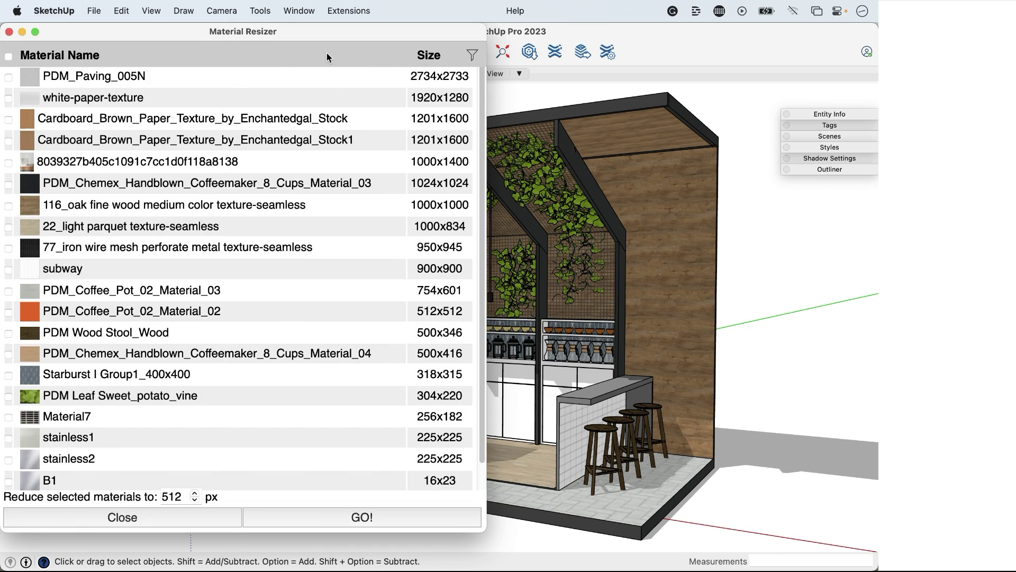
pyautogui.scroll(-1, 327, 124)
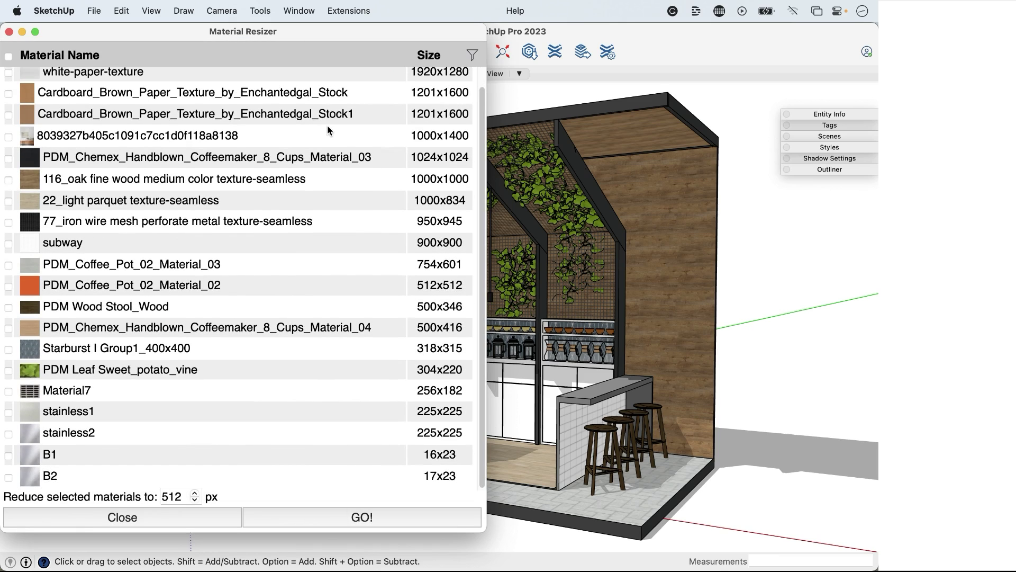
pyautogui.scroll(1, 327, 124)
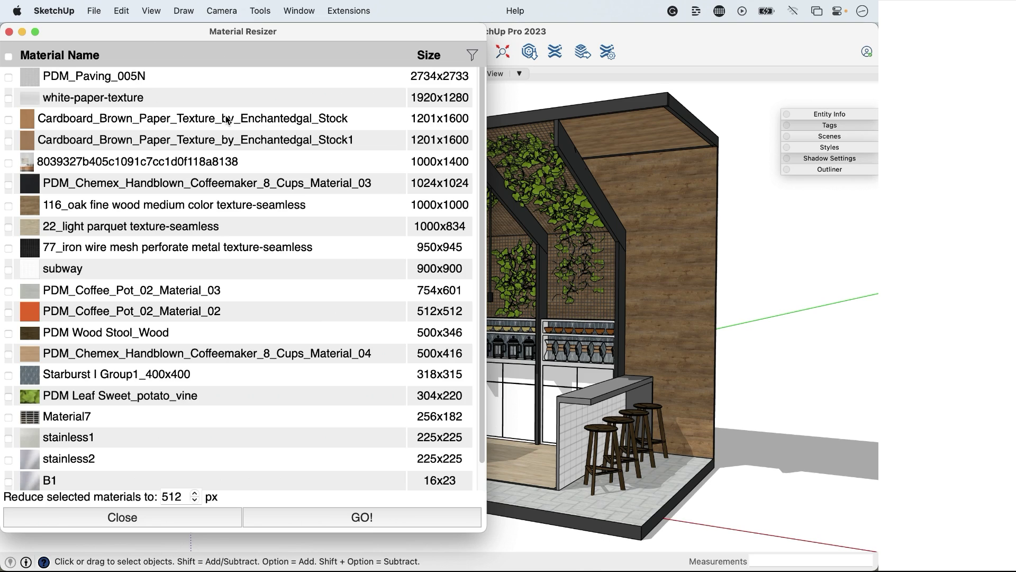
# - Resize the paving, white-paper and two cardboard textures to 700 px in Material Resizer
pyautogui.click(9, 77)
pyautogui.click(9, 99)
pyautogui.click(9, 120)
pyautogui.click(9, 140)
pyautogui.doubleClick(175, 497)
pyautogui.write('700')
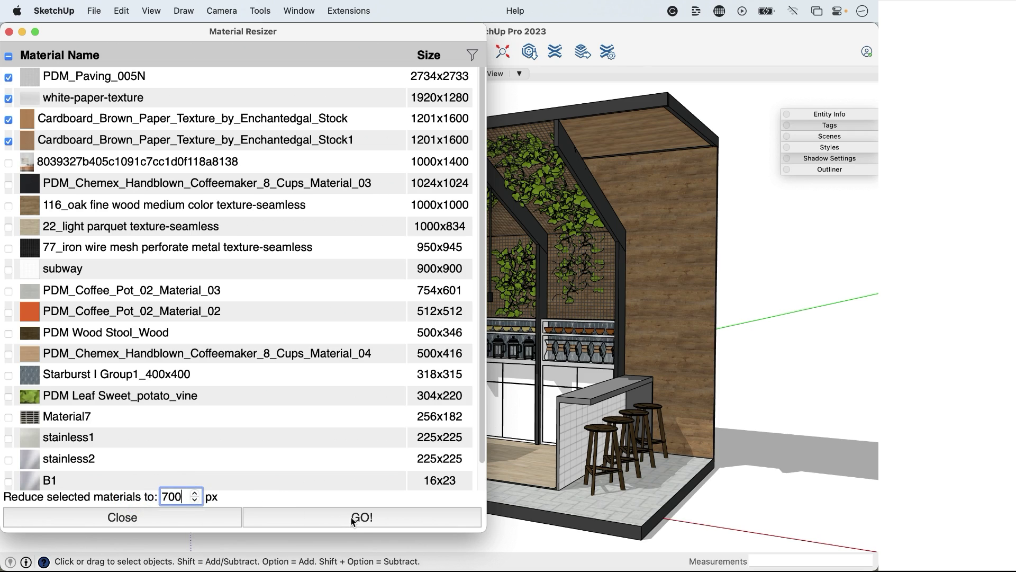
pyautogui.click(355, 517)
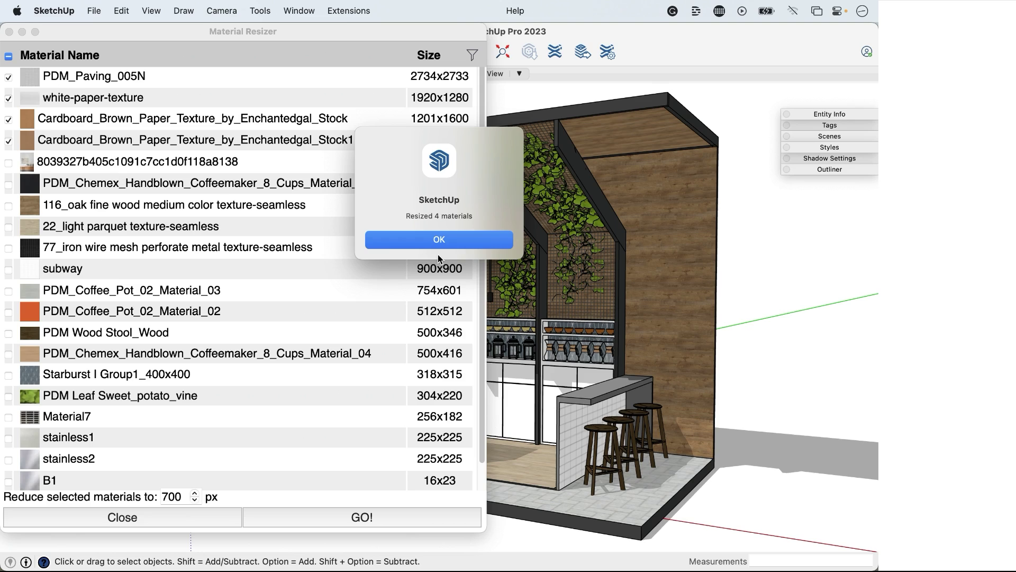
pyautogui.click(438, 240)
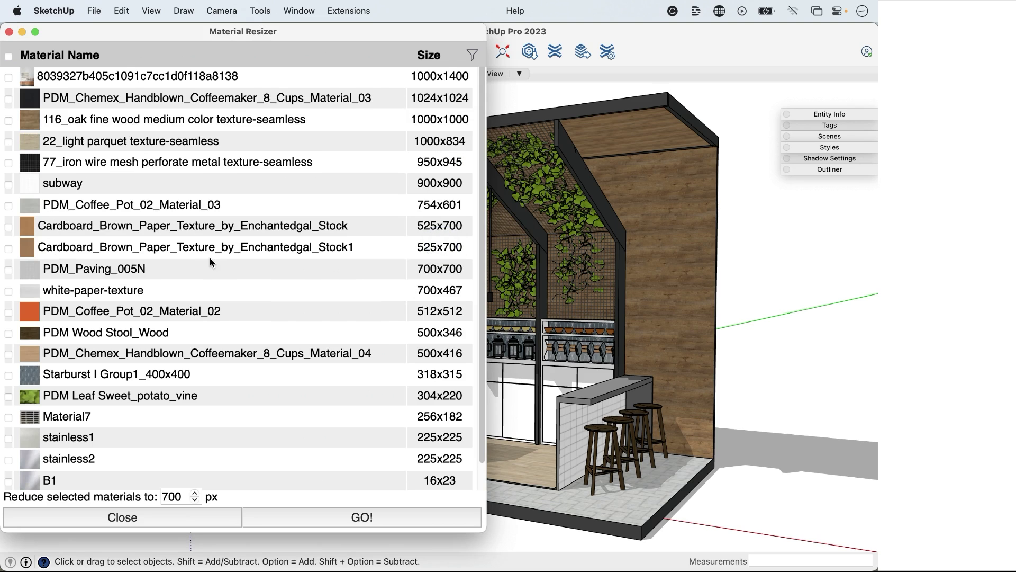
pyautogui.click(9, 32)
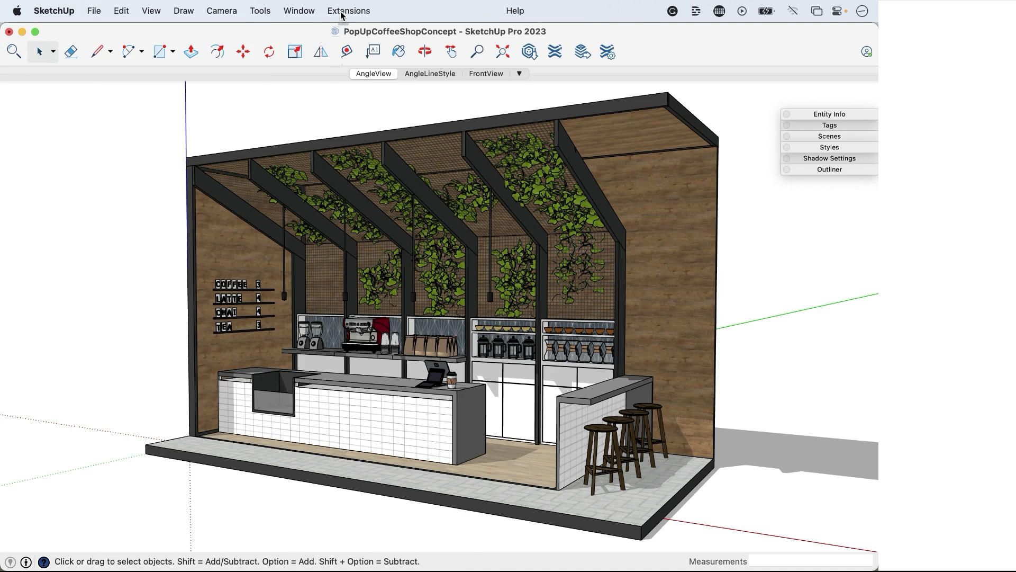
pyautogui.click(300, 11)
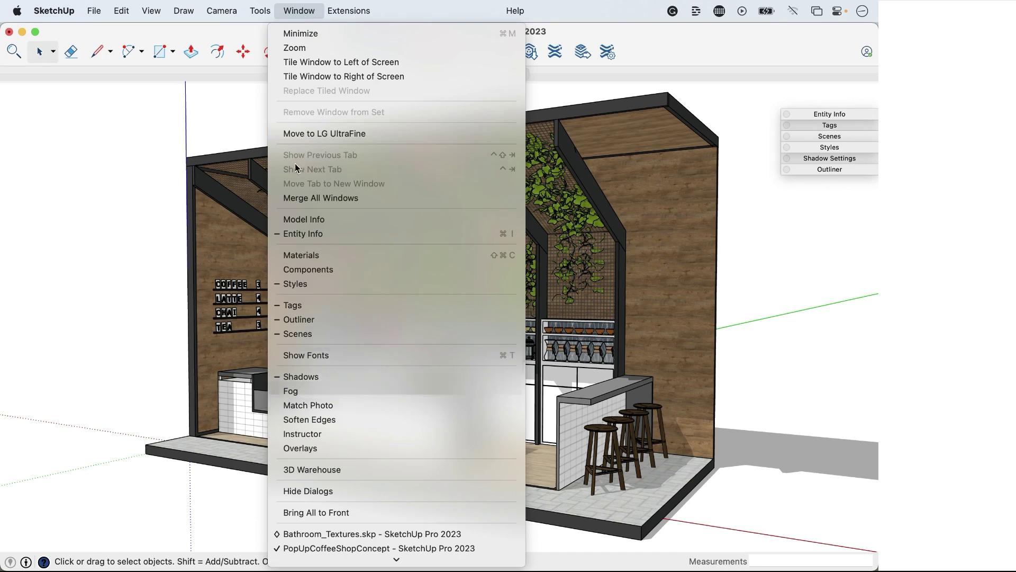
pyautogui.click(304, 219)
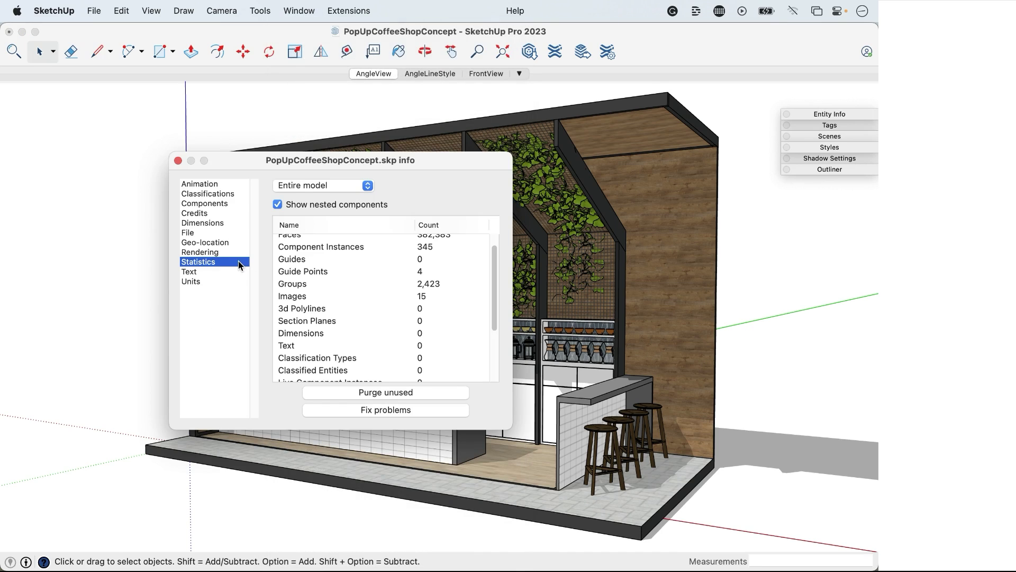
pyautogui.click(379, 395)
# - Close Model Info and save the coffee shop model with Cmd+S
pyautogui.click(177, 161)
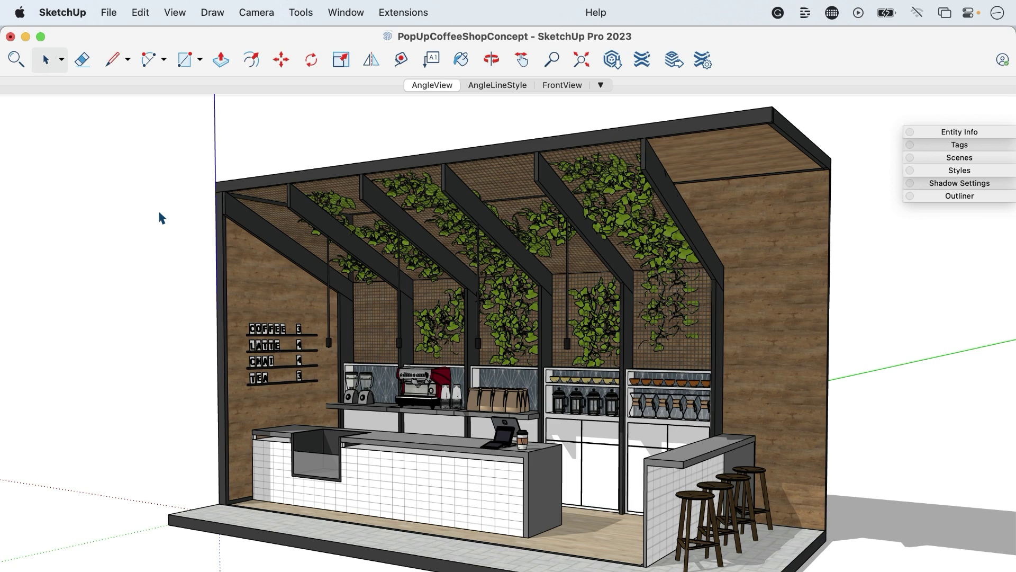
pyautogui.press('super+s')
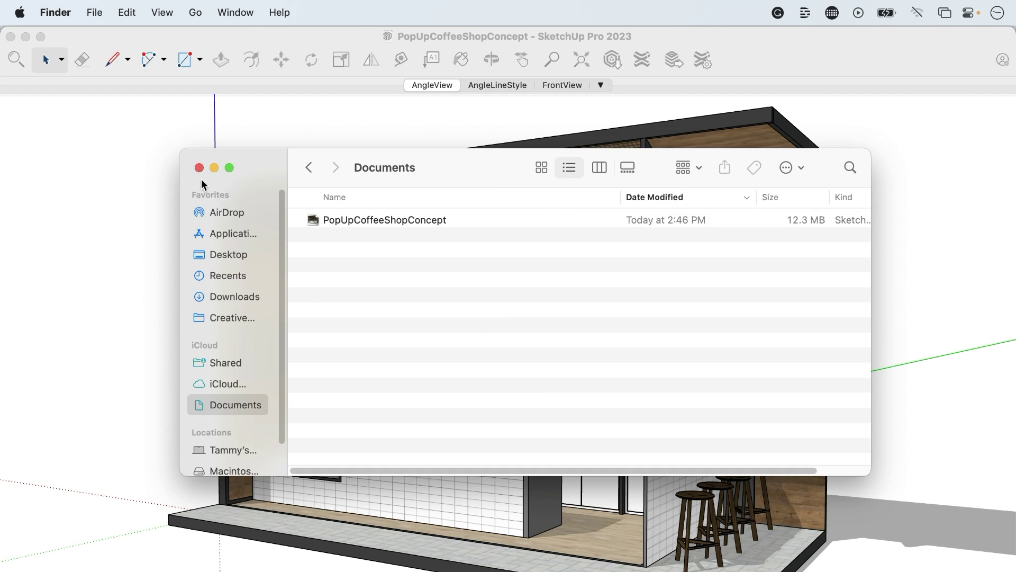
# - Close Finder and launch CG Impact Report, listing 179 definitions
pyautogui.click(200, 169)
pyautogui.click(154, 304)
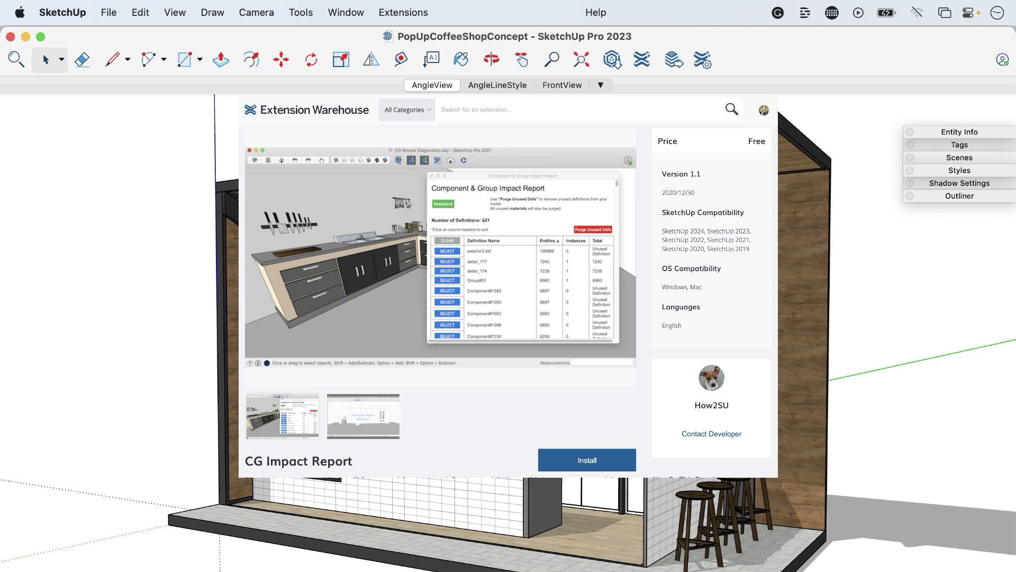
pyautogui.click(403, 12)
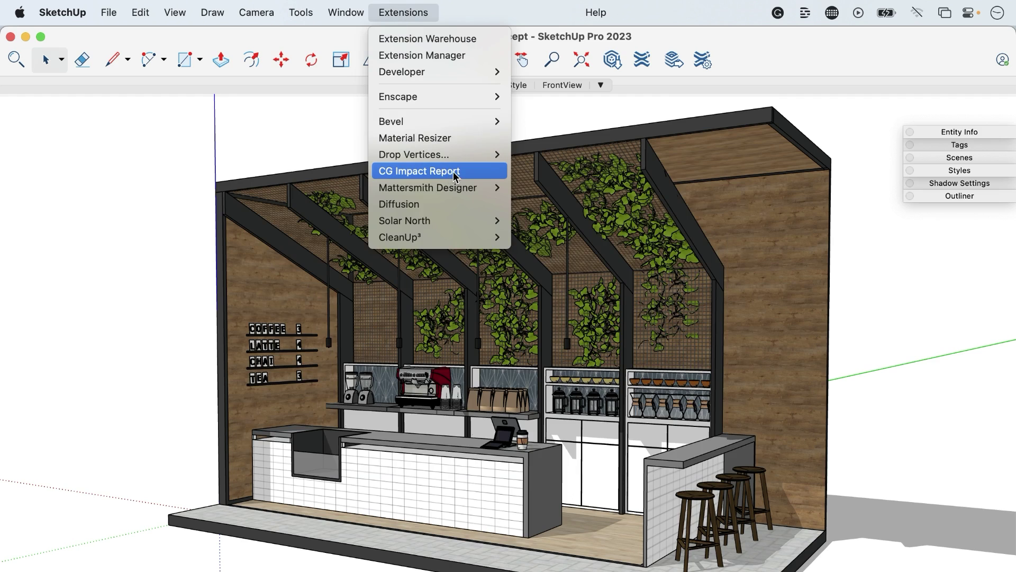
pyautogui.click(455, 172)
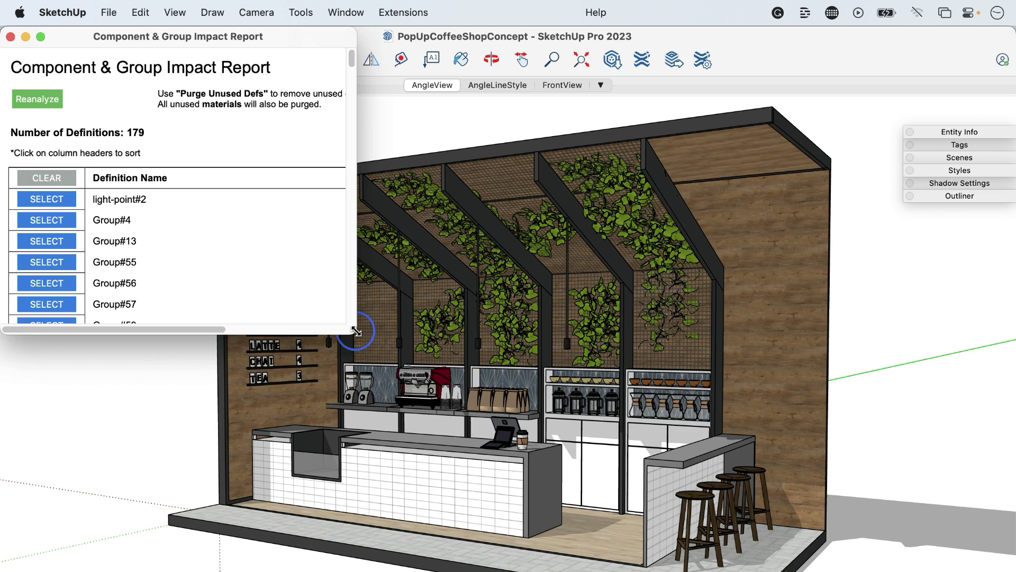
# - Resize the impact report and sort it by Total descending, putting Group#4 on top
pyautogui.moveTo(355, 331)
pyautogui.mouseDown()
pyautogui.moveTo(621, 523)
pyautogui.moveTo(482, 347)
pyautogui.moveTo(588, 570)
pyautogui.mouseUp()
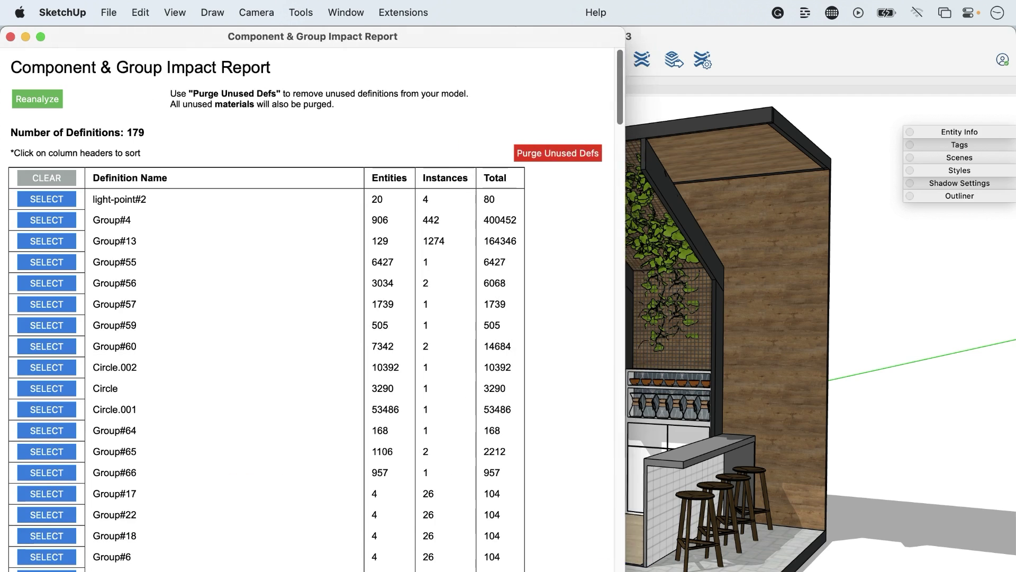
pyautogui.scroll(-2, 287, 317)
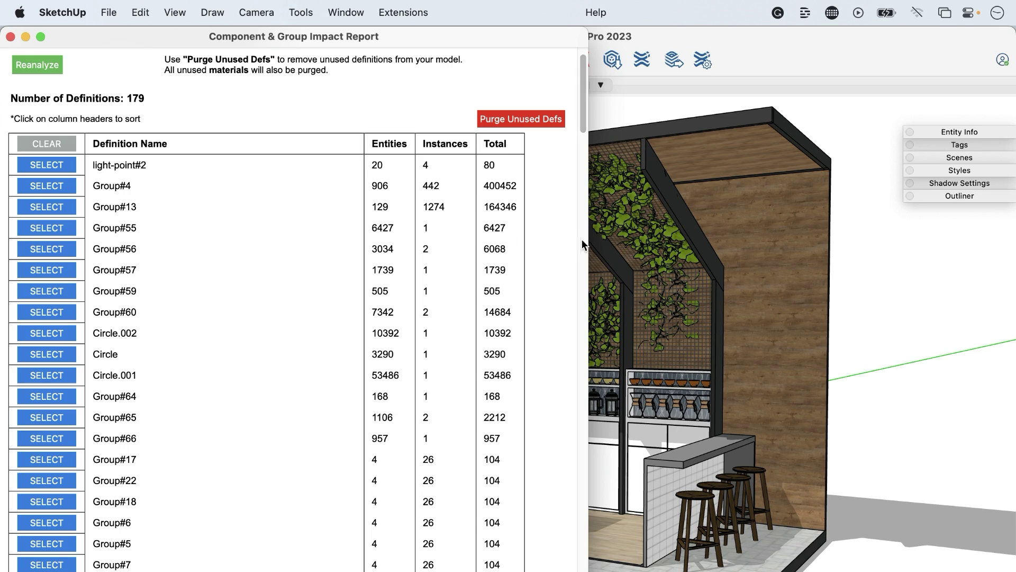
pyautogui.moveTo(588, 246); pyautogui.dragTo(547, 248)
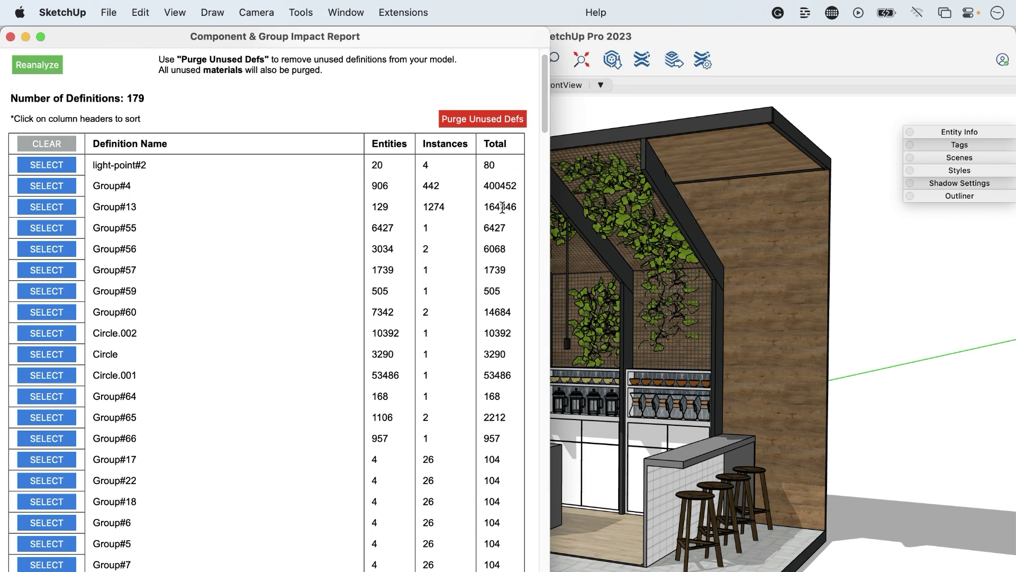
pyautogui.scroll(-5, 499, 428)
pyautogui.scroll(5, 502, 433)
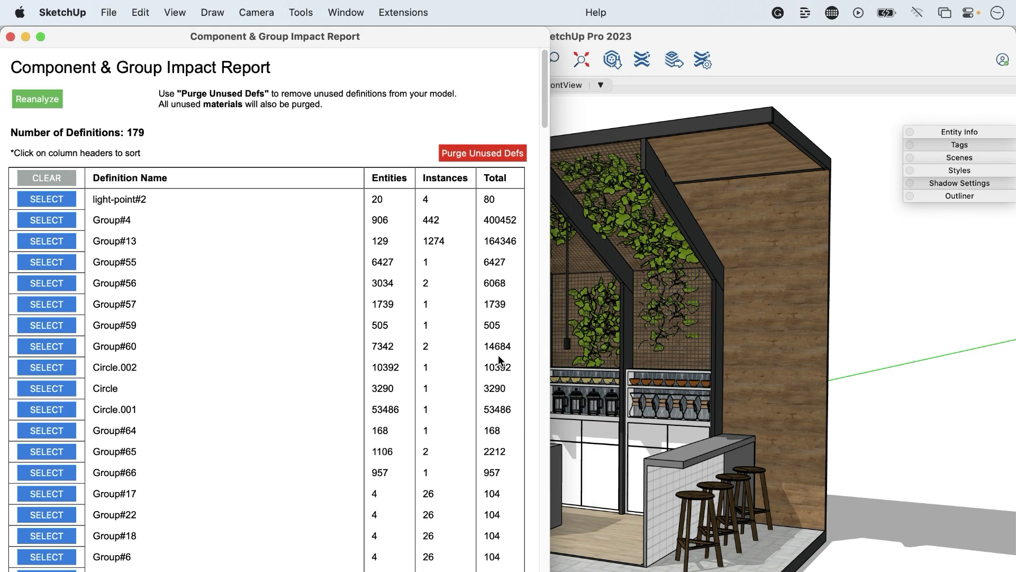
pyautogui.click(496, 178)
pyautogui.click(496, 178)
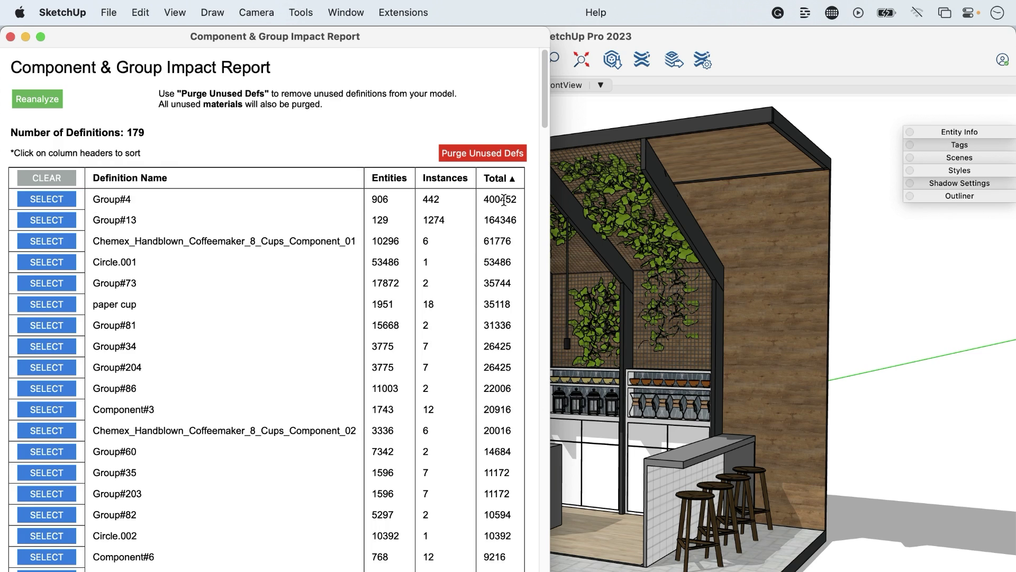
# - Select Group#4's hanging plants from the report, then clear that selection
pyautogui.click(47, 199)
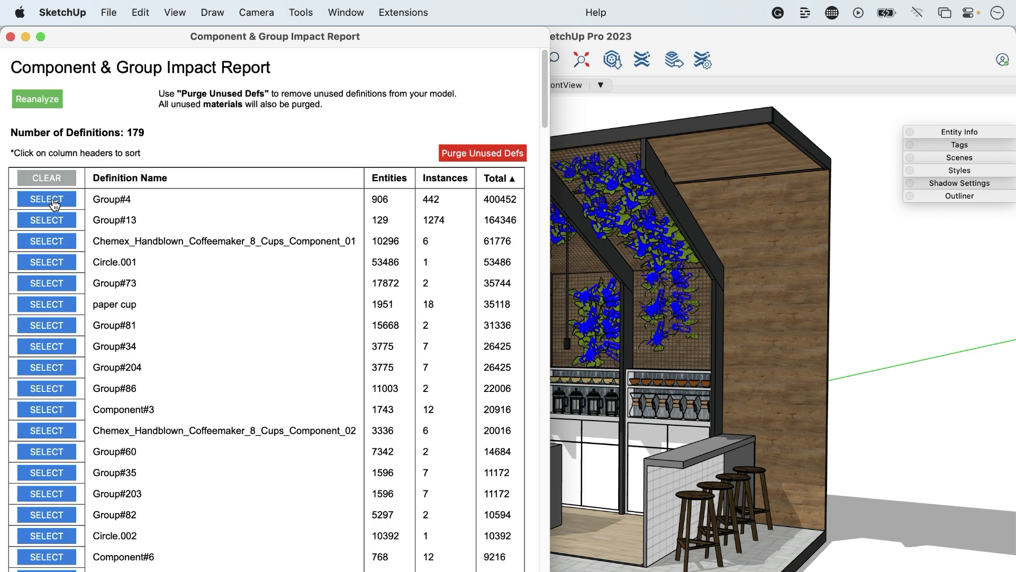
pyautogui.moveTo(351, 37)
pyautogui.mouseDown()
pyautogui.moveTo(71, 203)
pyautogui.moveTo(377, 55)
pyautogui.mouseUp()
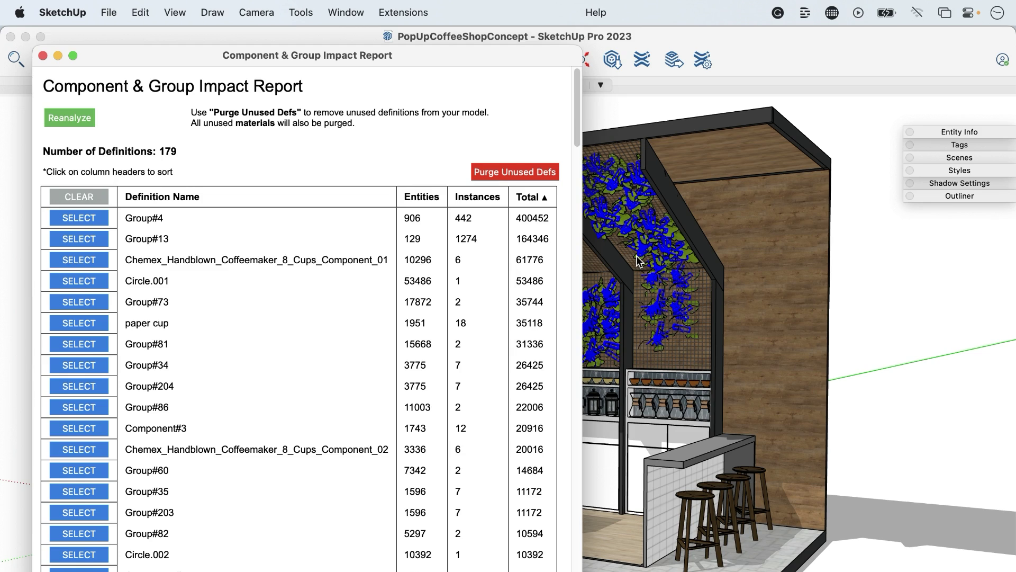
pyautogui.click(817, 140)
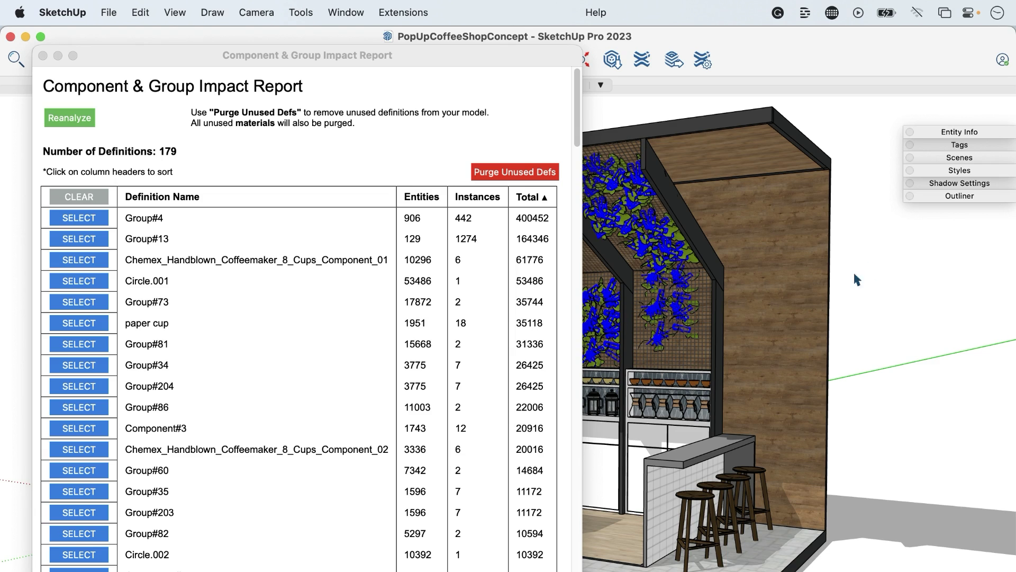
pyautogui.click(886, 256)
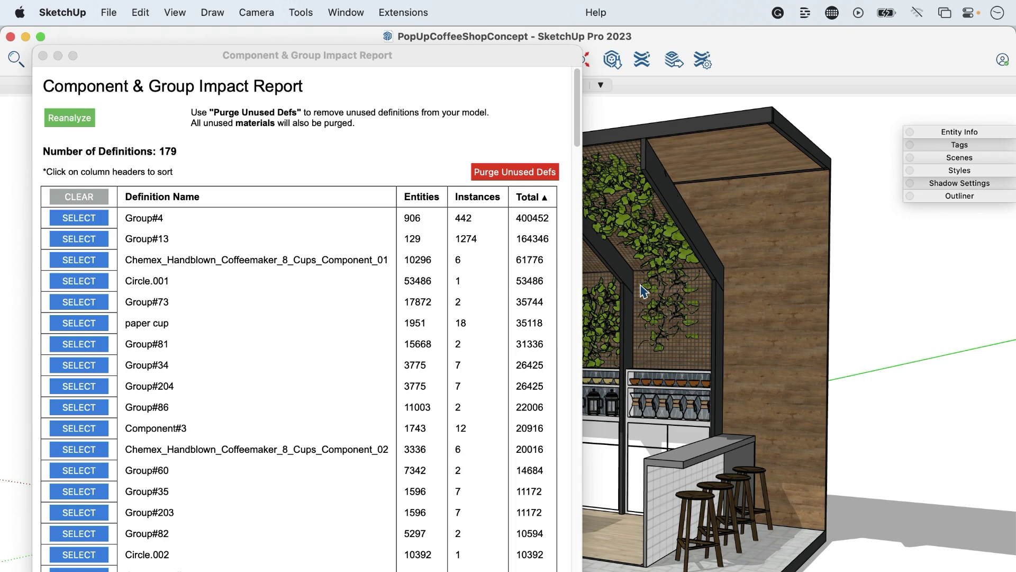
# - Highlight Group#13's plants in the model, then clear the plant selection
pyautogui.click(83, 237)
pyautogui.click(74, 237)
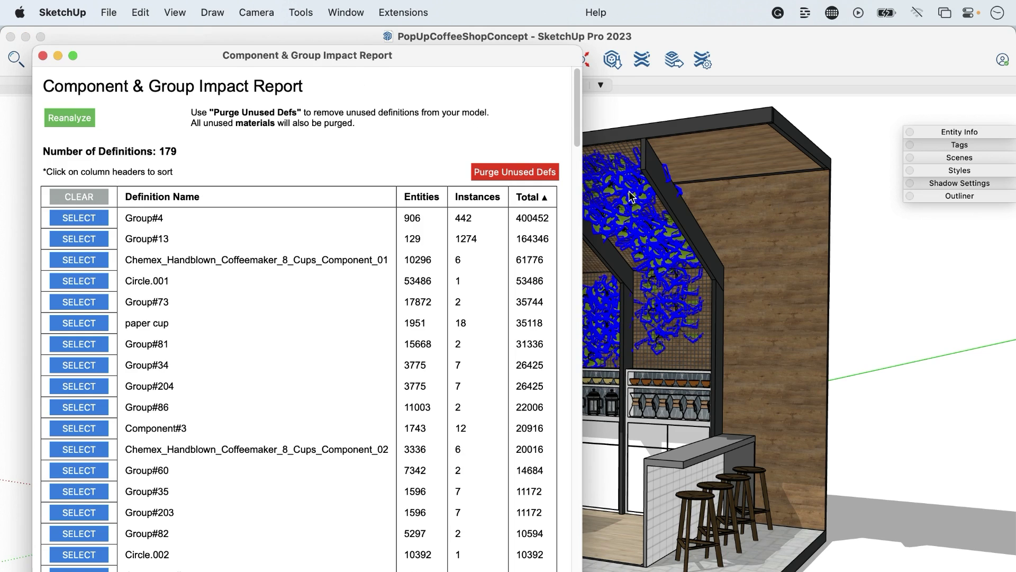
pyautogui.click(904, 242)
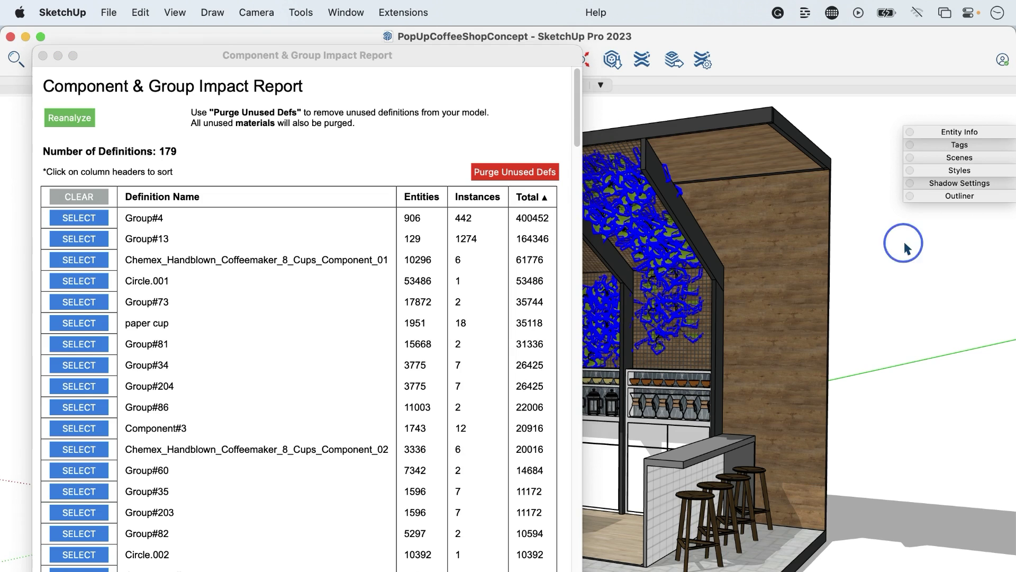
pyautogui.click(882, 262)
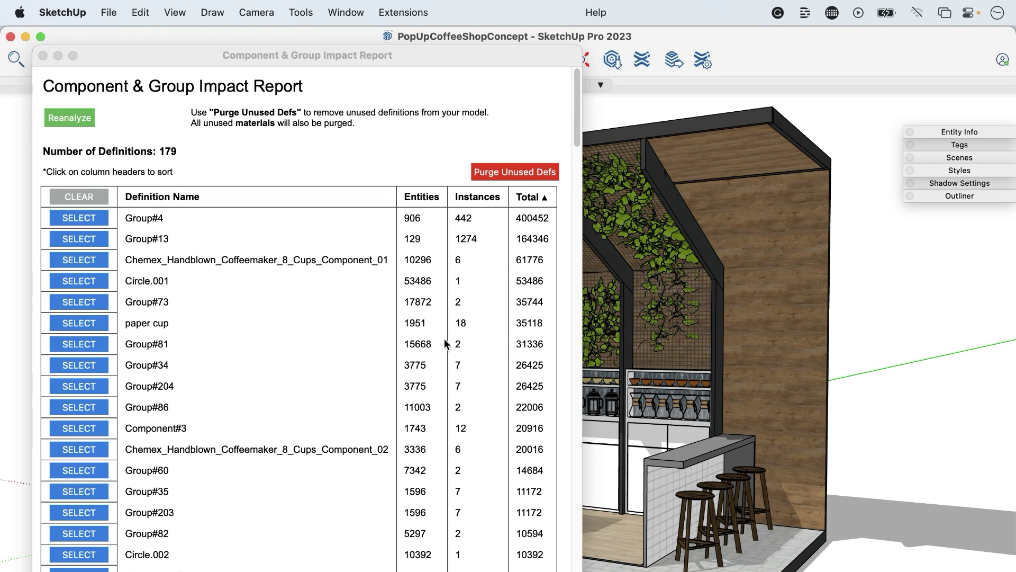
pyautogui.click(135, 263)
# - Select and inspect the six Chemex coffeemakers, deselect them, and copy the Circle.001 name
pyautogui.click(75, 259)
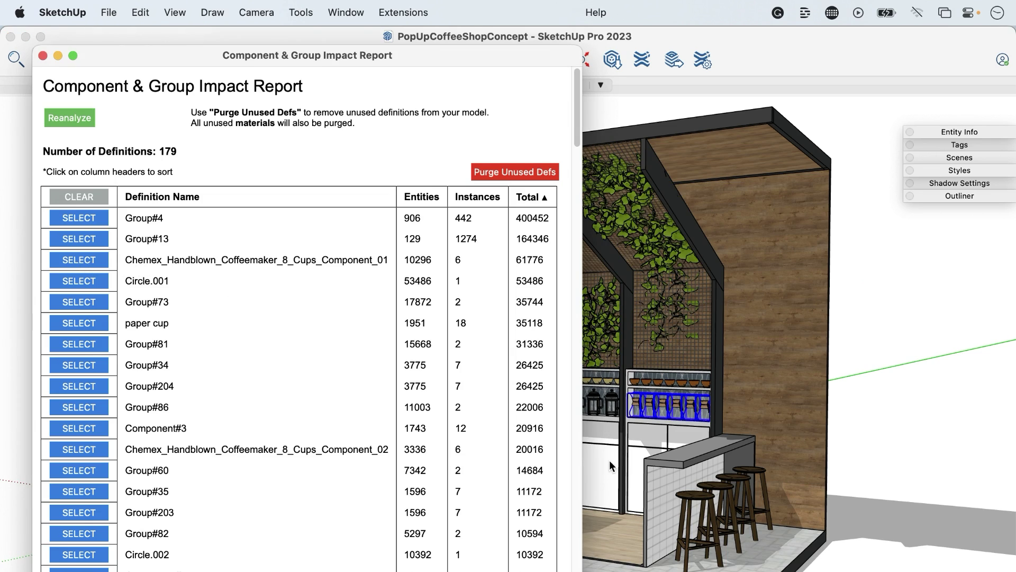
pyautogui.scroll(5, 644, 409)
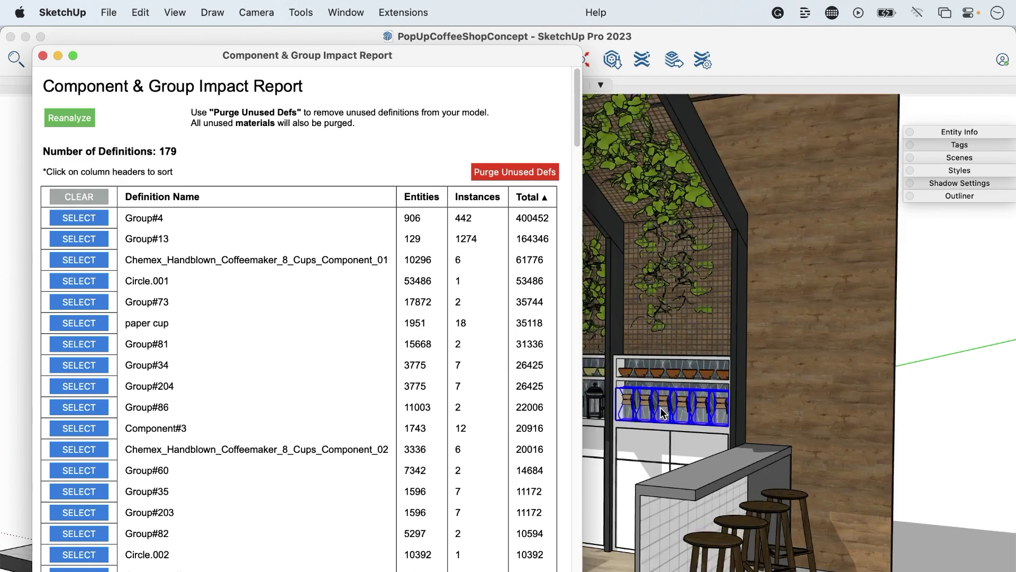
pyautogui.scroll(5, 651, 411)
pyautogui.scroll(5, 659, 414)
pyautogui.scroll(4, 664, 413)
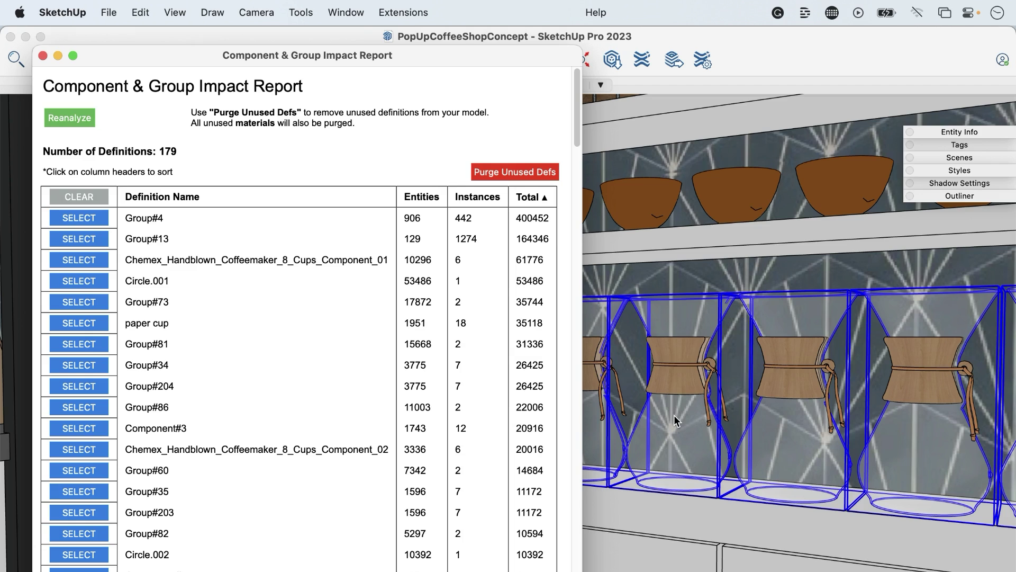
pyautogui.scroll(-3, 674, 416)
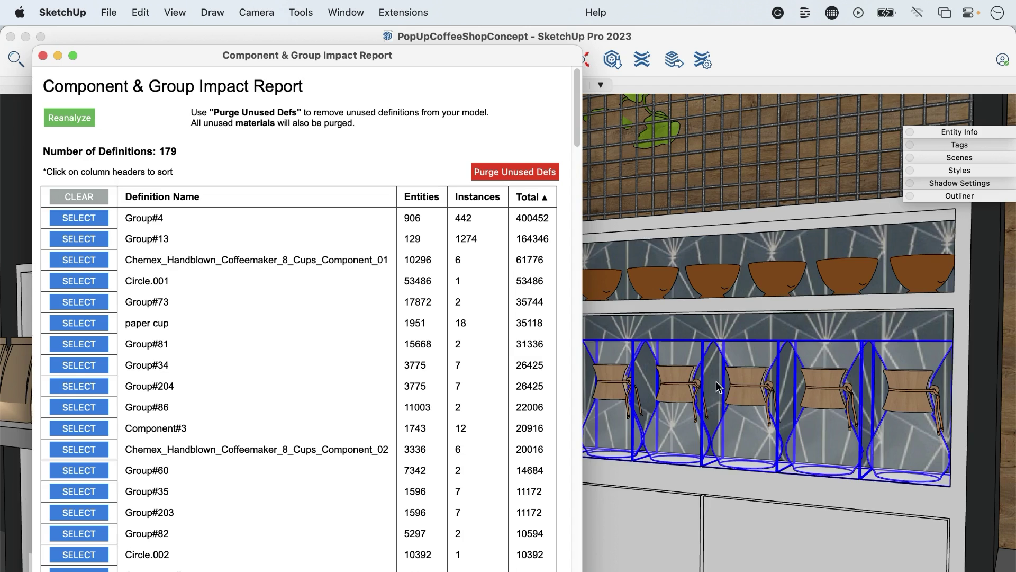
pyautogui.scroll(-4, 717, 387)
pyautogui.scroll(-2, 663, 332)
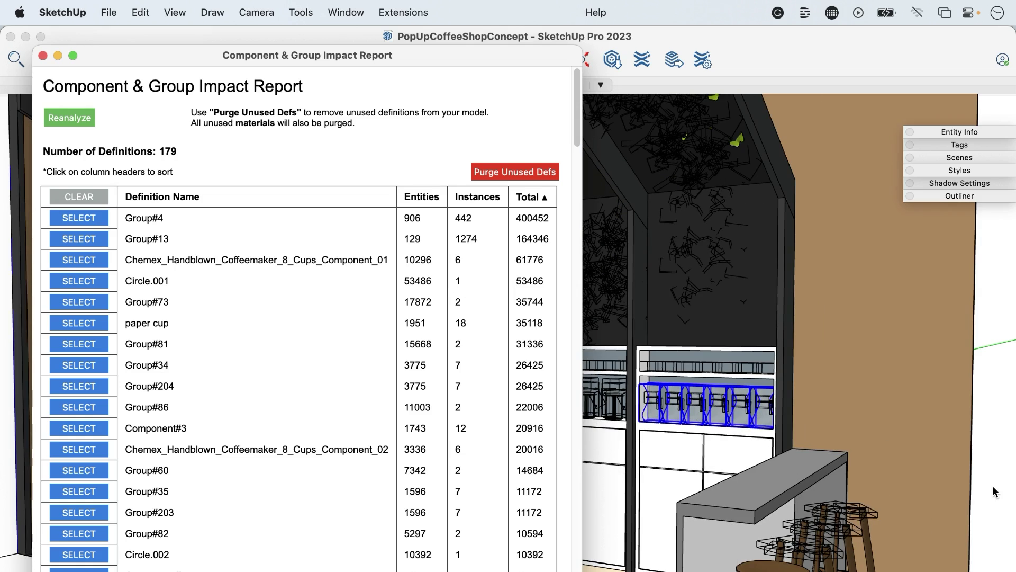
pyautogui.click(675, 476)
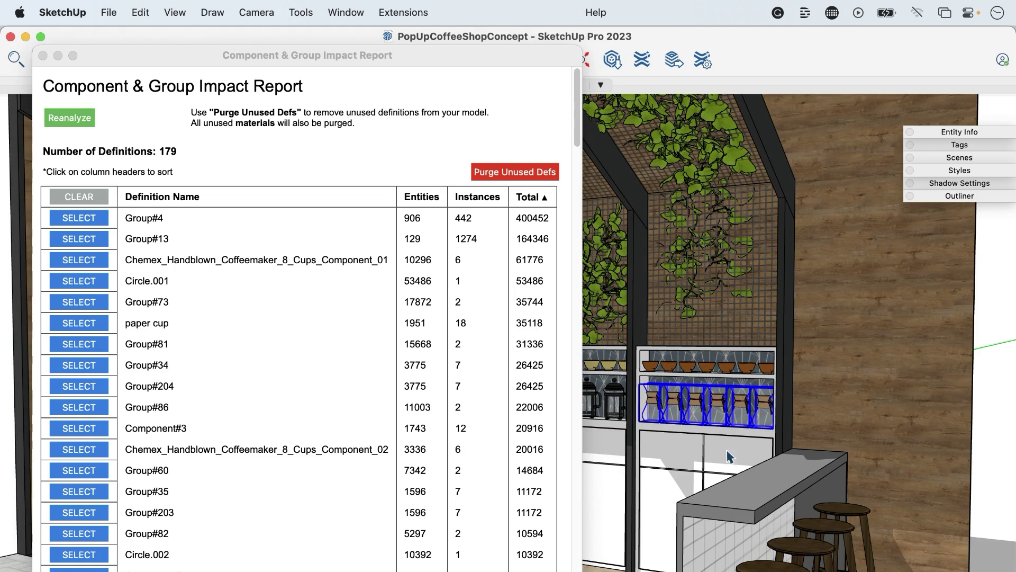
pyautogui.click(827, 425)
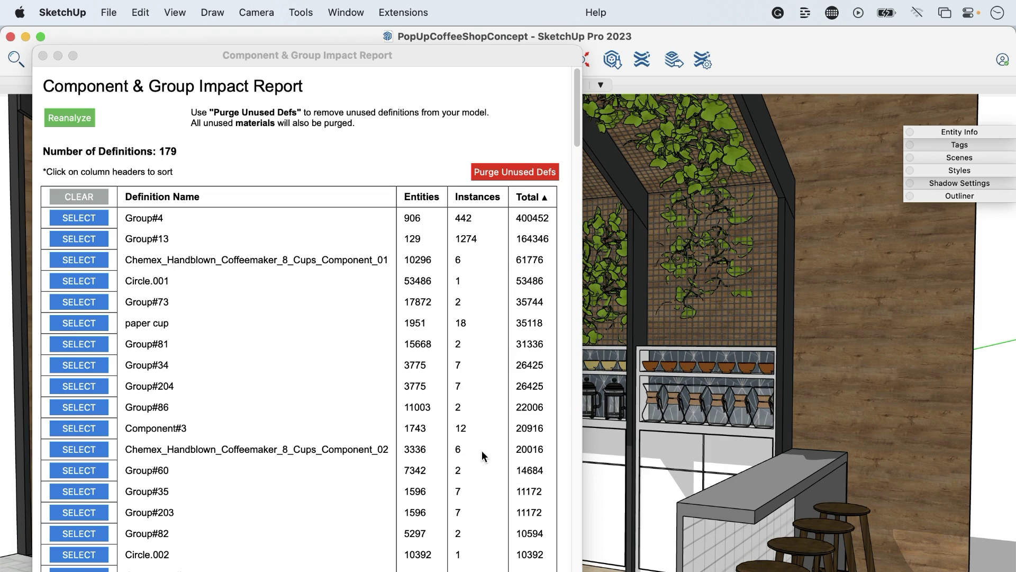
pyautogui.click(167, 279)
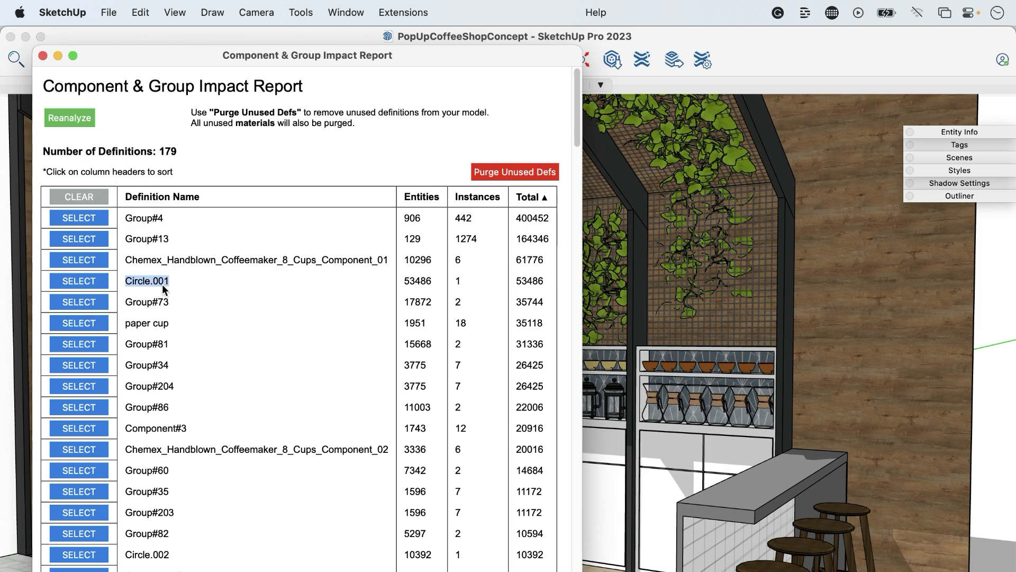
# - Filter the Outliner to Circle.001 and close the impact report
pyautogui.click(950, 198)
pyautogui.click(922, 216)
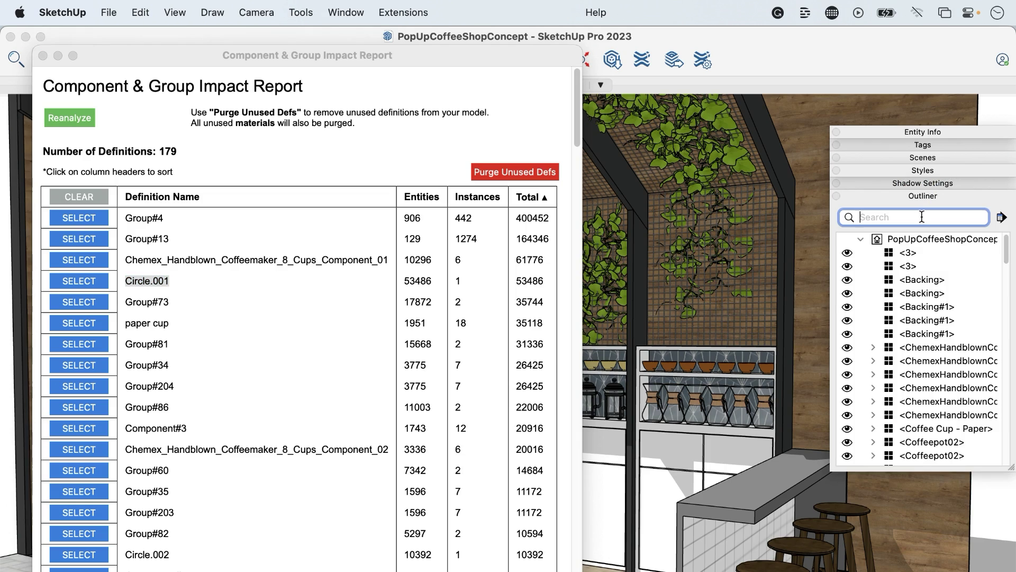
pyautogui.write('Circle.001')
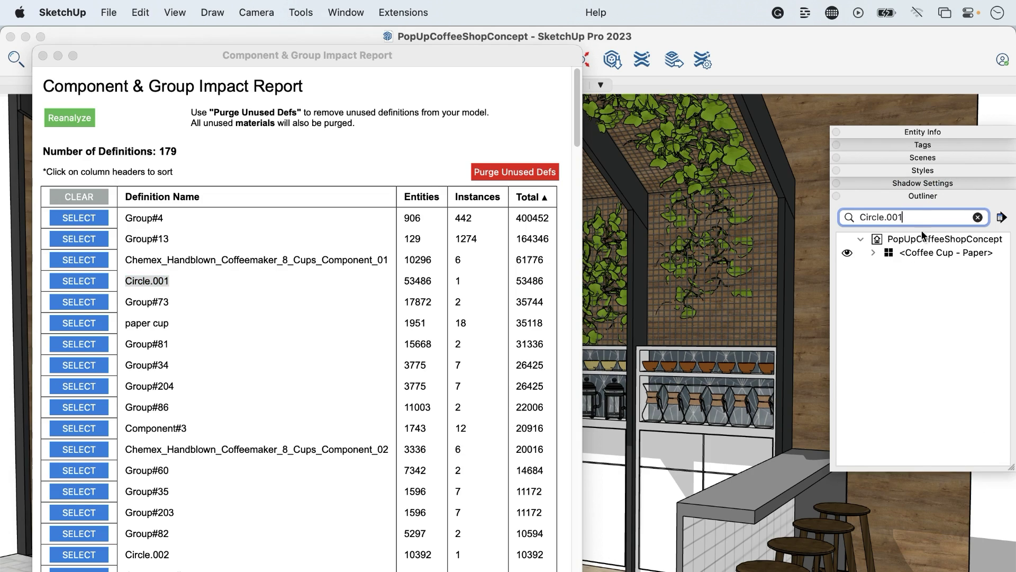
pyautogui.click(42, 57)
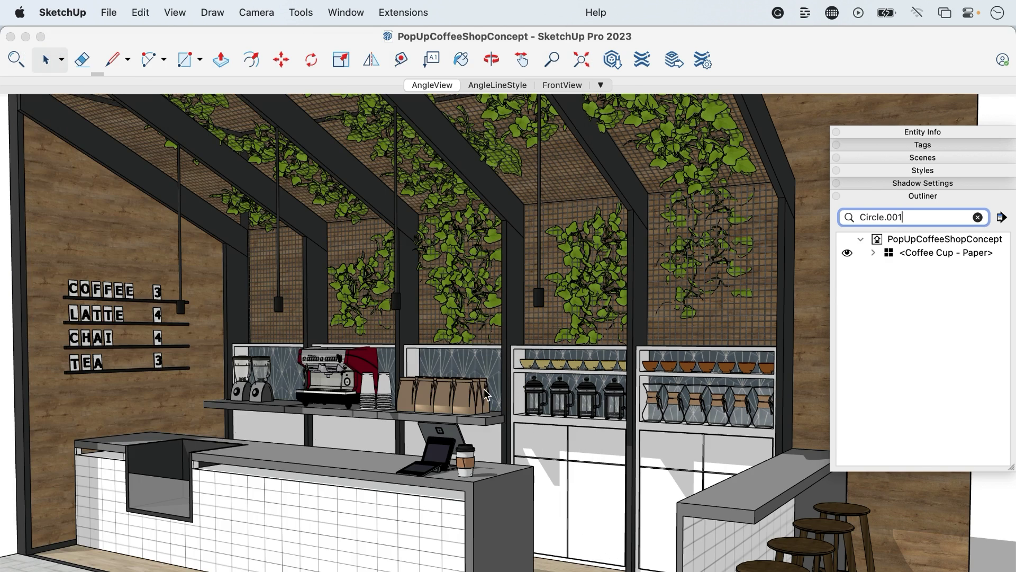
# - Expand Coffee Cup - Paper, Coffee Cup and skp168E, then select the Circle.001 lid
pyautogui.click(874, 252)
pyautogui.click(884, 266)
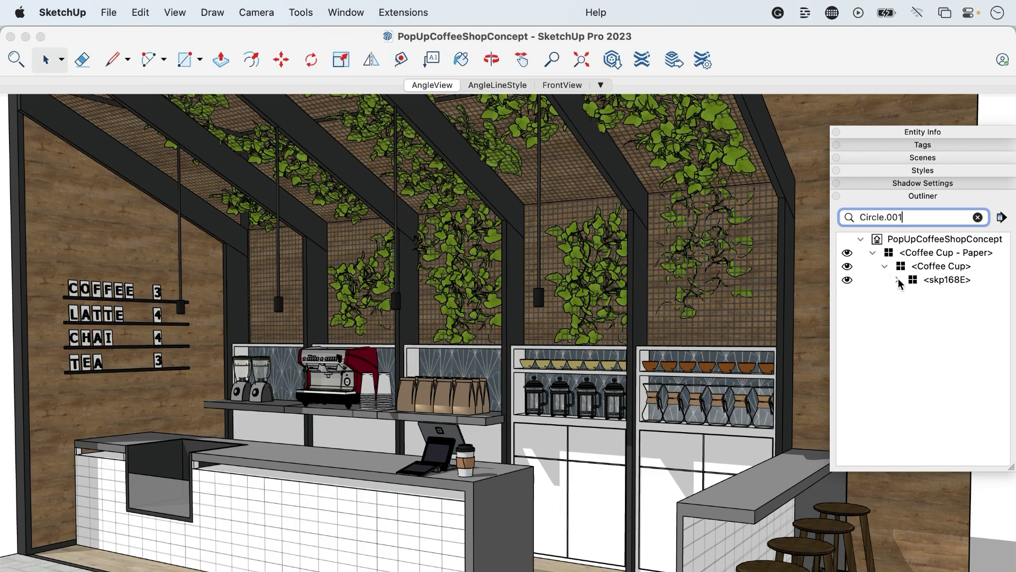
pyautogui.click(898, 280)
pyautogui.click(945, 296)
pyautogui.click(946, 298)
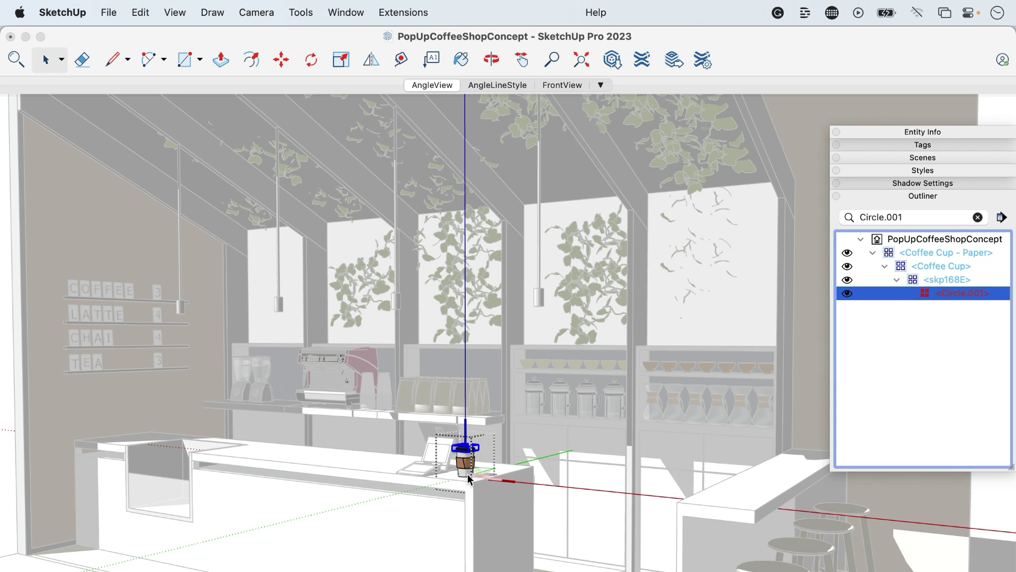
pyautogui.scroll(5, 446, 473)
pyautogui.scroll(5, 468, 474)
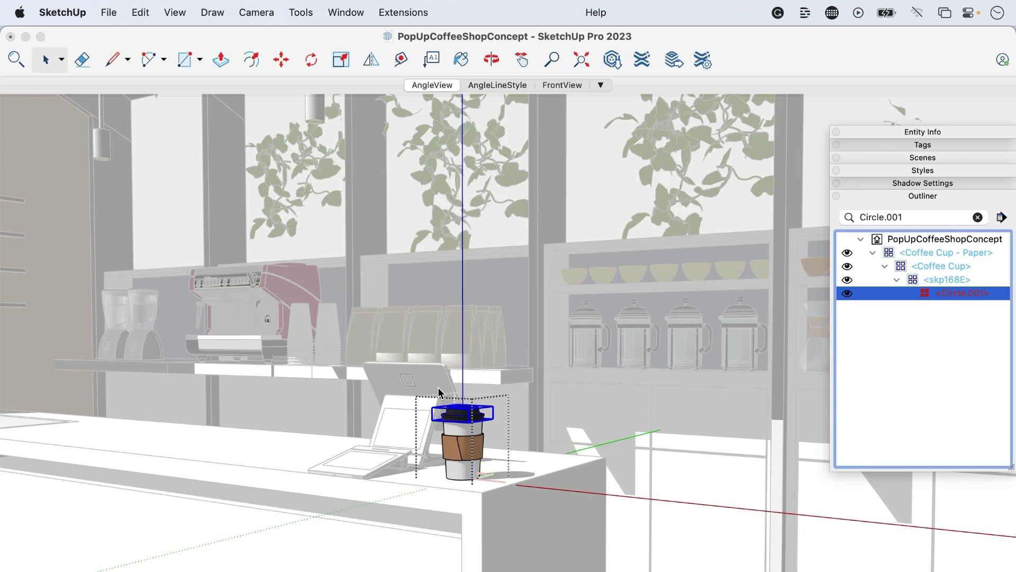
pyautogui.scroll(4, 441, 403)
pyautogui.scroll(4, 451, 412)
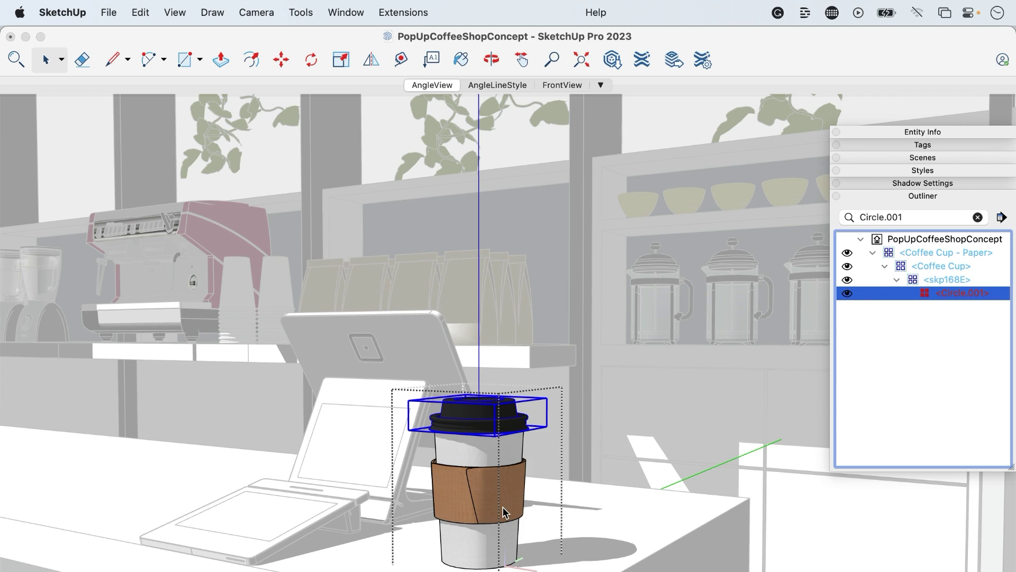
pyautogui.click(579, 395)
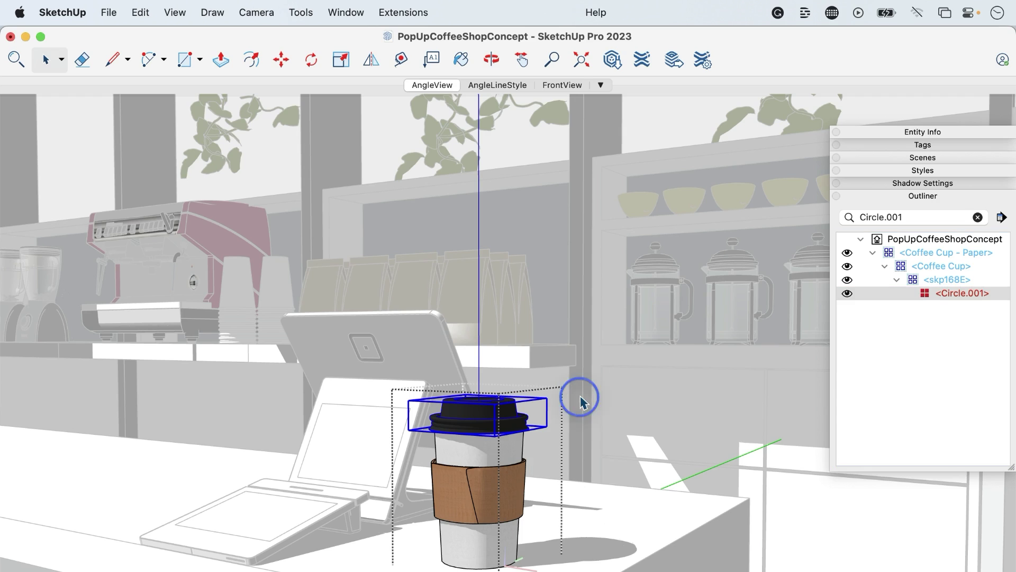
# - Exit the lid's editing context, then select and delete the whole paper coffee cup
pyautogui.click(591, 376)
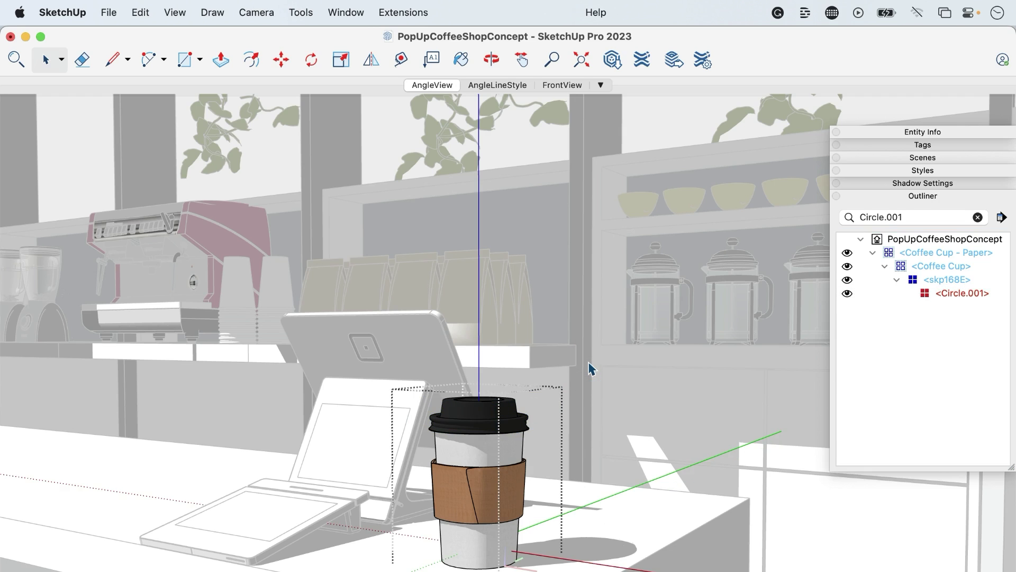
pyautogui.click(594, 382)
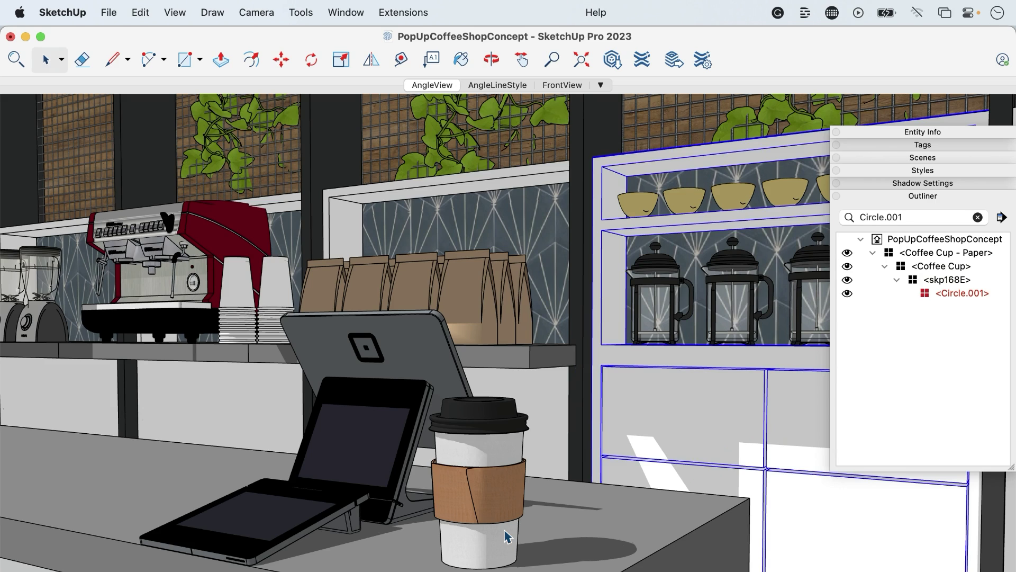
pyautogui.click(482, 489)
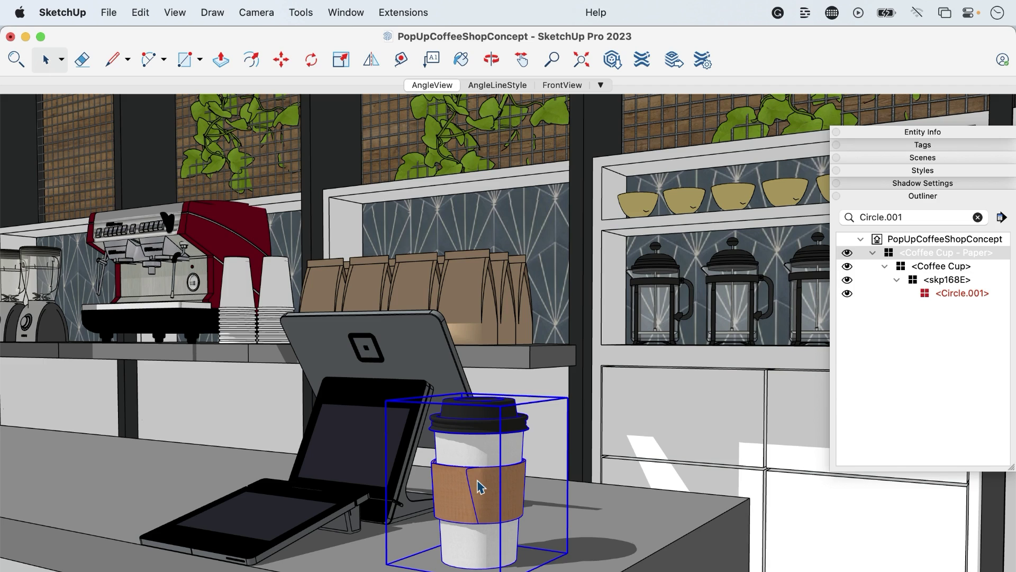
pyautogui.press('Delete')
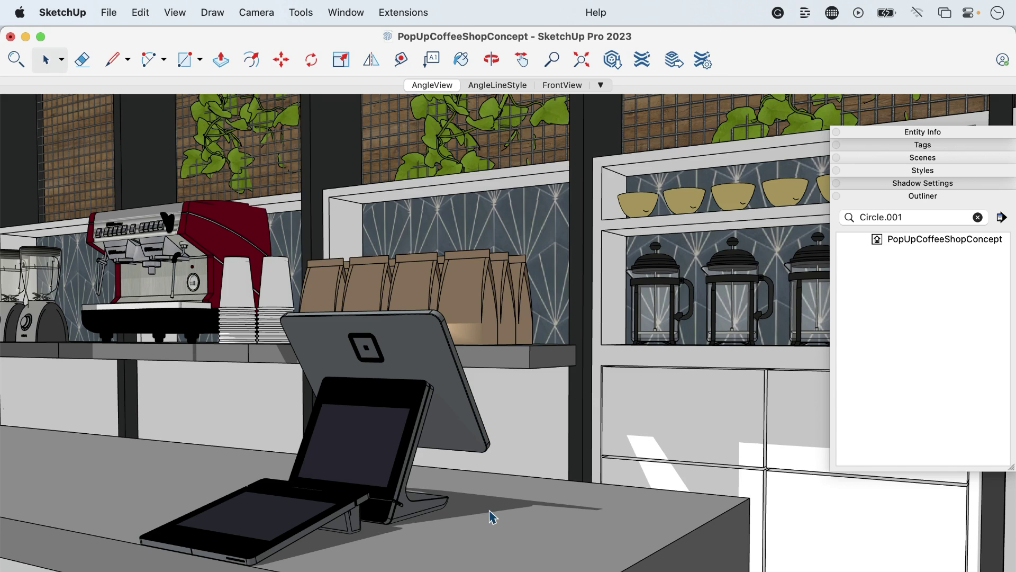
pyautogui.scroll(-4, 492, 518)
pyautogui.scroll(-3, 492, 517)
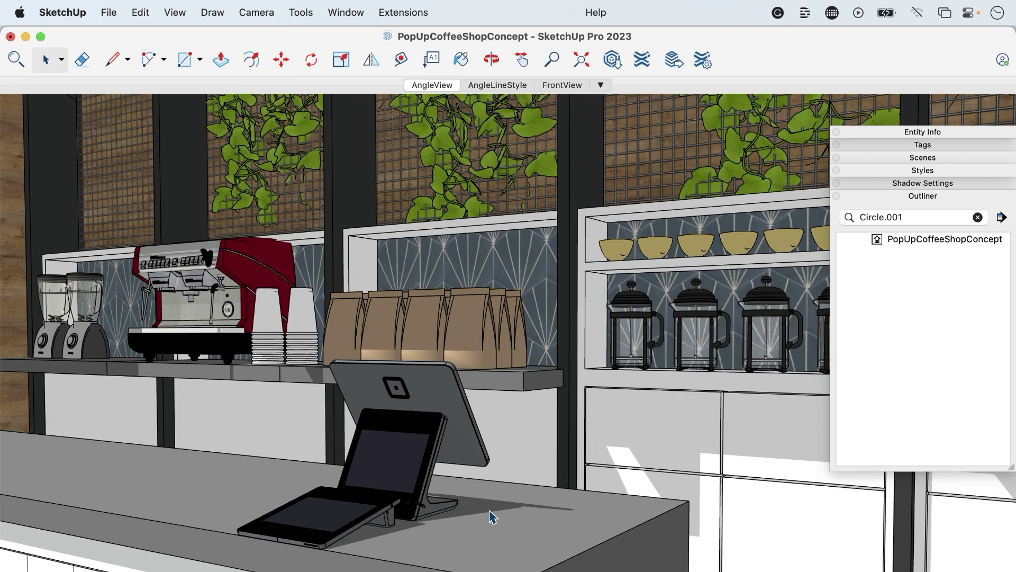